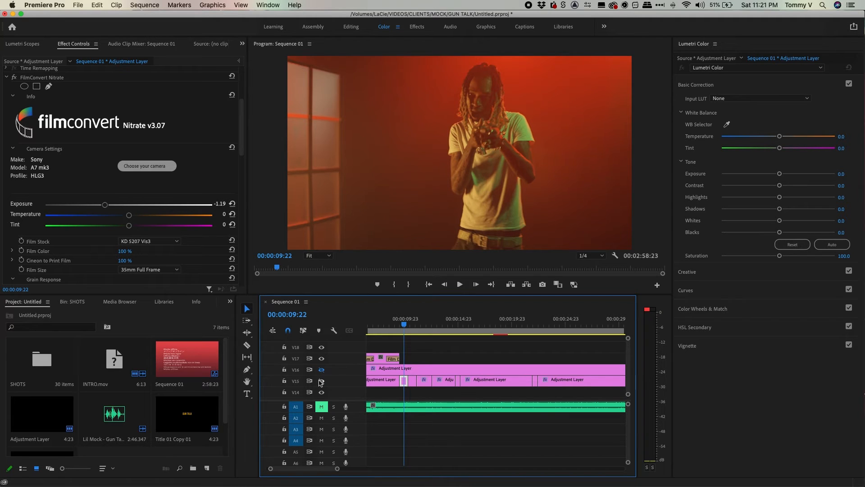
Step: Turn on the output of tracks V15 and V16 and examine the Creative look on the V16 adjustment layer
click(321, 381)
click(322, 370)
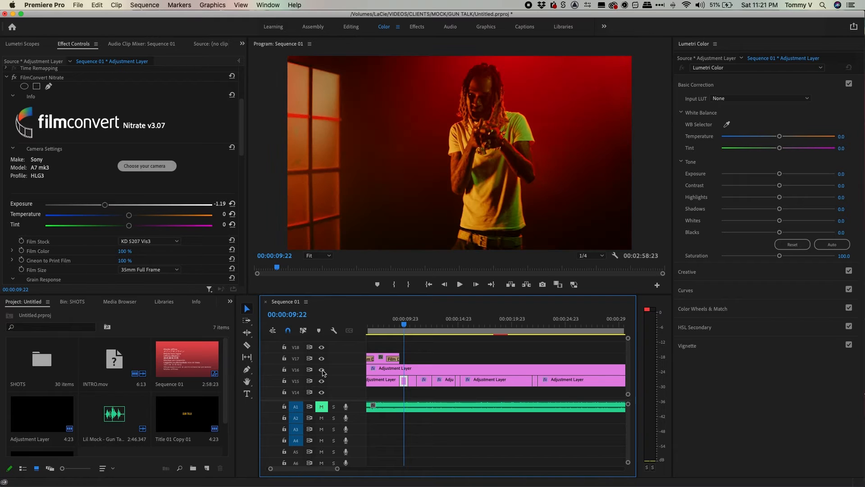
click(413, 372)
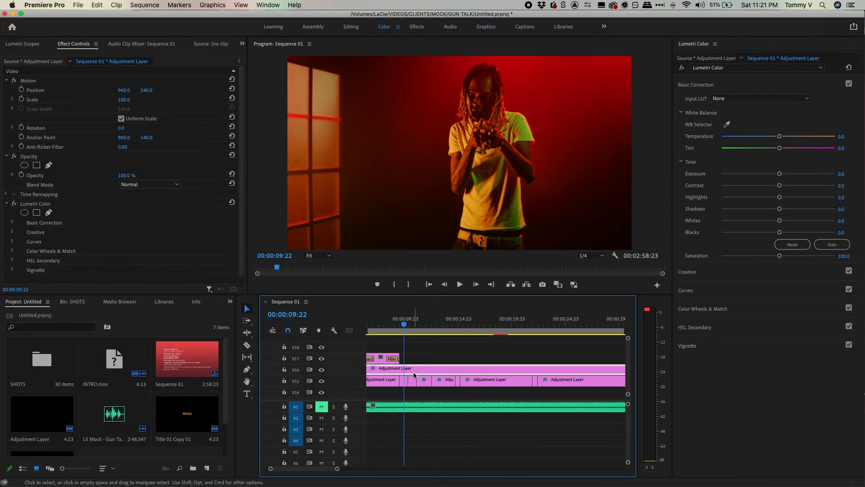
click(695, 86)
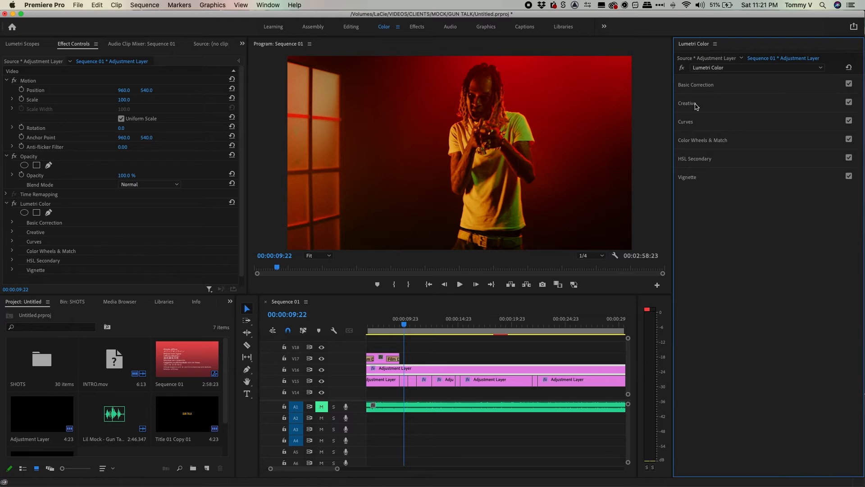
click(695, 104)
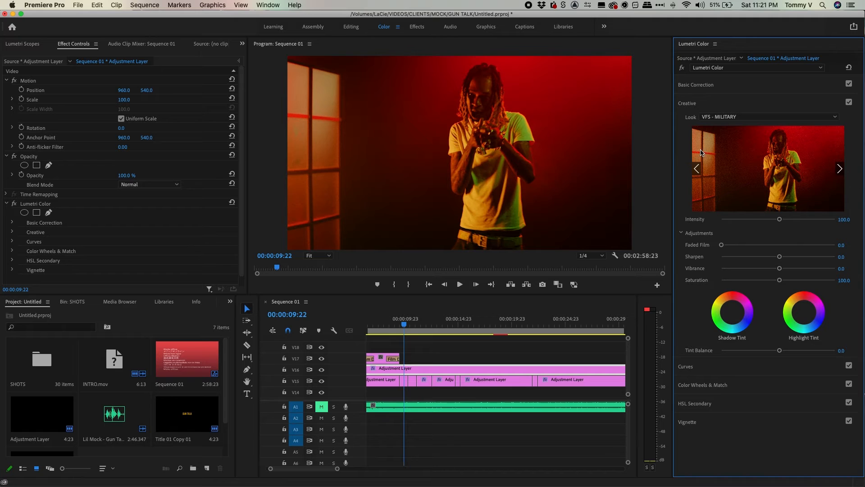
Step: Hide tracks V15 and V16, then place a new adjustment layer on V14 at the playhead, trimmed to match the short clip above it
click(322, 382)
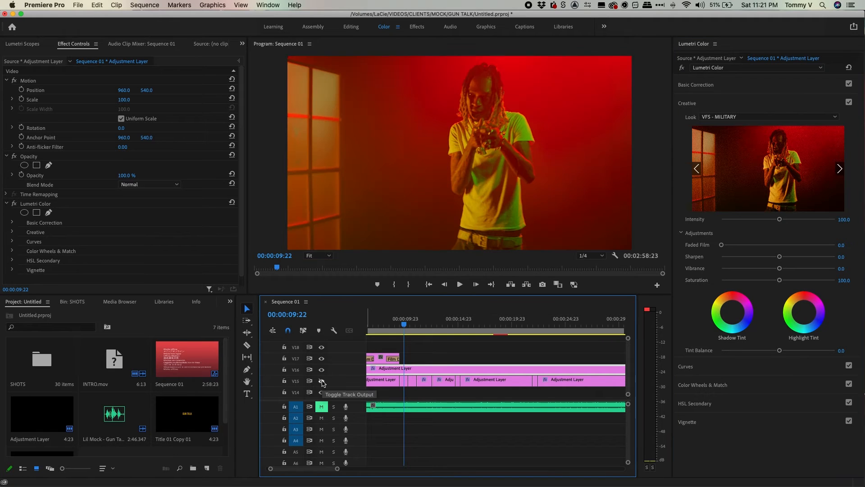
click(321, 370)
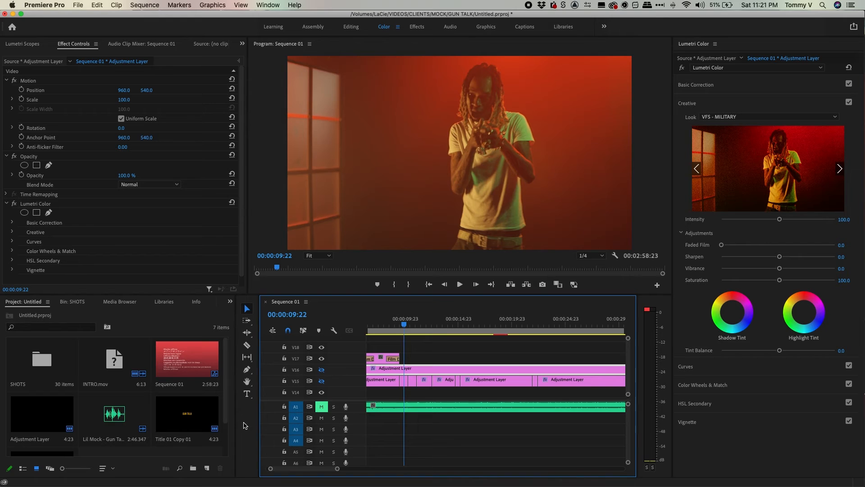
click(139, 425)
scroll(139, 424, down, 2)
scroll(109, 423, up, 2)
scroll(110, 423, down, 2)
drag(31, 387, 403, 391)
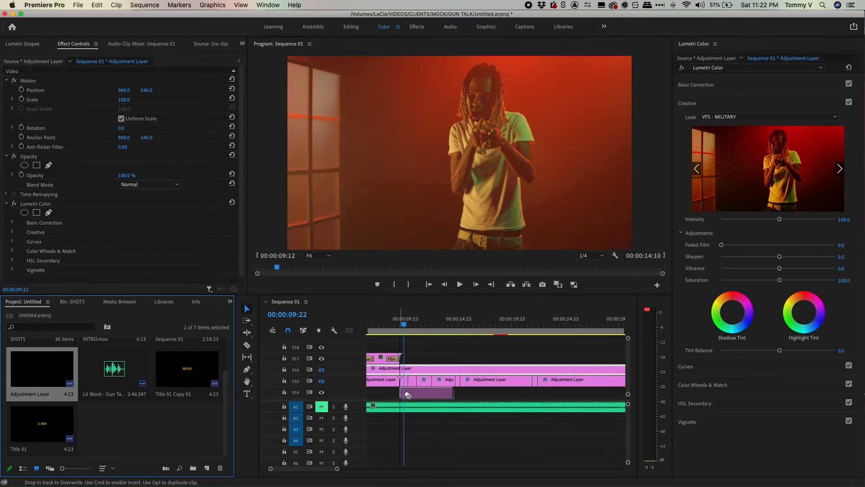
click(424, 393)
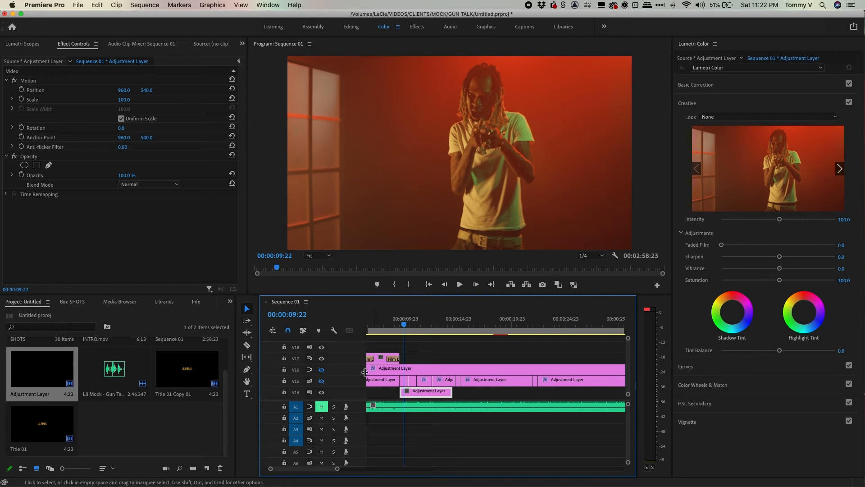
mouse_move(418, 389)
mouse_down()
mouse_move(428, 401)
mouse_move(443, 393)
mouse_move(408, 400)
mouse_up()
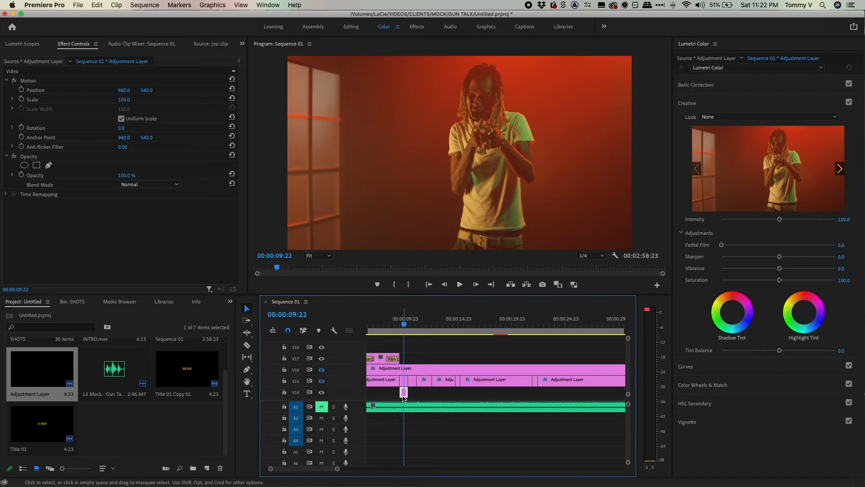
Step: In the new V14 layer's Basic Correction, raise Contrast to about 83 and lower Shadows to -81.8, leaving Blacks at 0
click(695, 103)
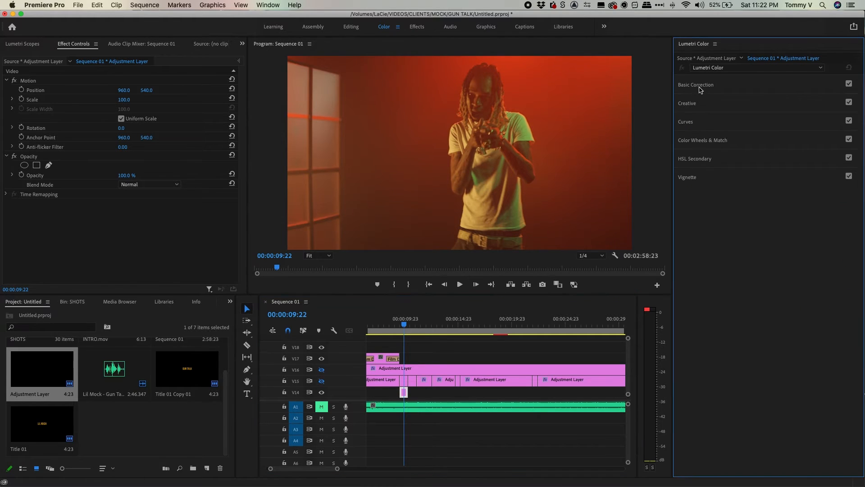
click(700, 86)
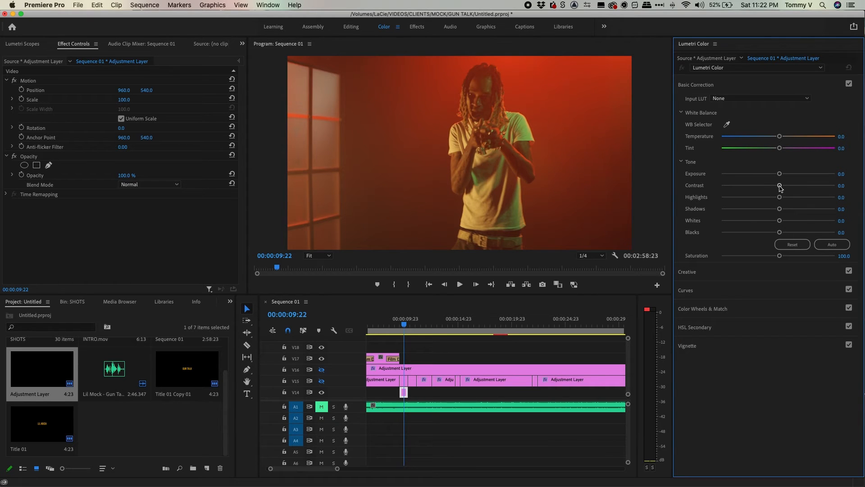
drag(780, 185, 826, 196)
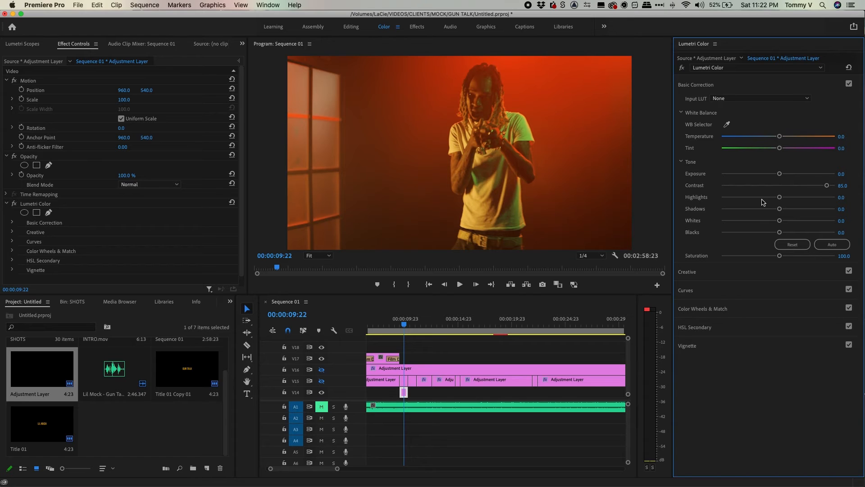
drag(780, 209, 732, 211)
mouse_move(780, 233)
mouse_down()
mouse_move(743, 240)
mouse_move(769, 238)
mouse_up()
double_click(769, 233)
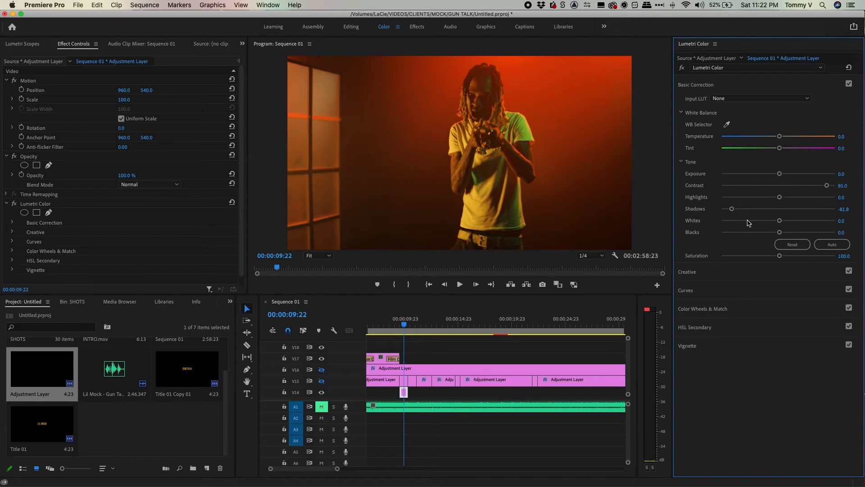
Step: Add a midtone and a shadow point to the white RGB curve and pull the shadow point down into an S-curve
click(714, 87)
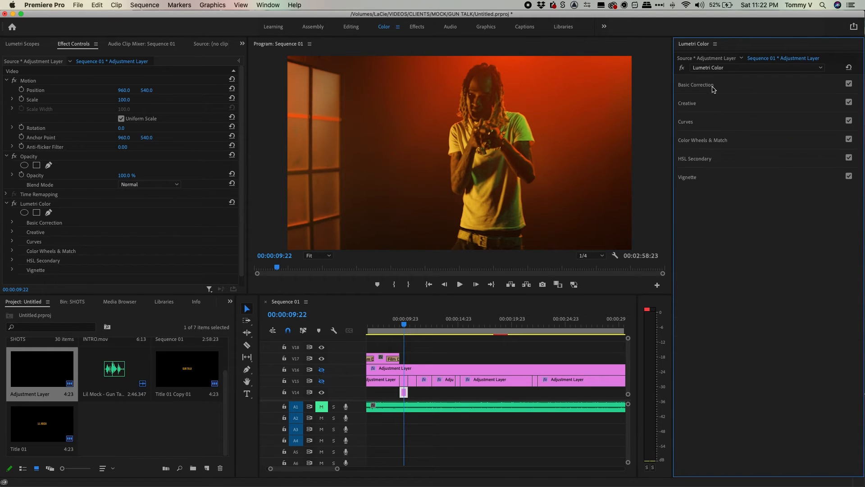
click(709, 129)
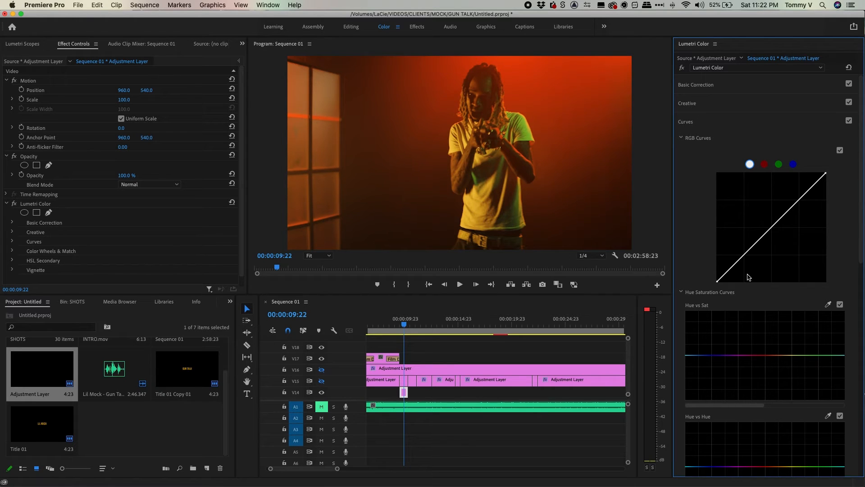
click(774, 224)
click(734, 264)
drag(735, 264, 740, 267)
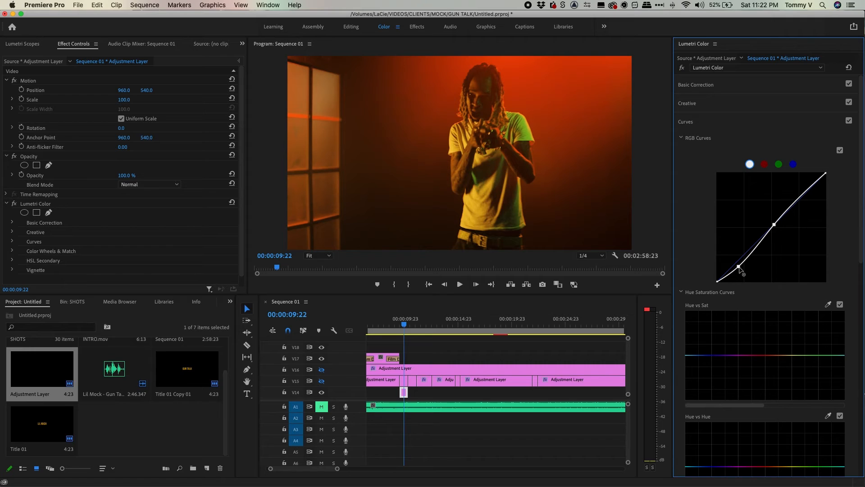
drag(738, 267, 741, 269)
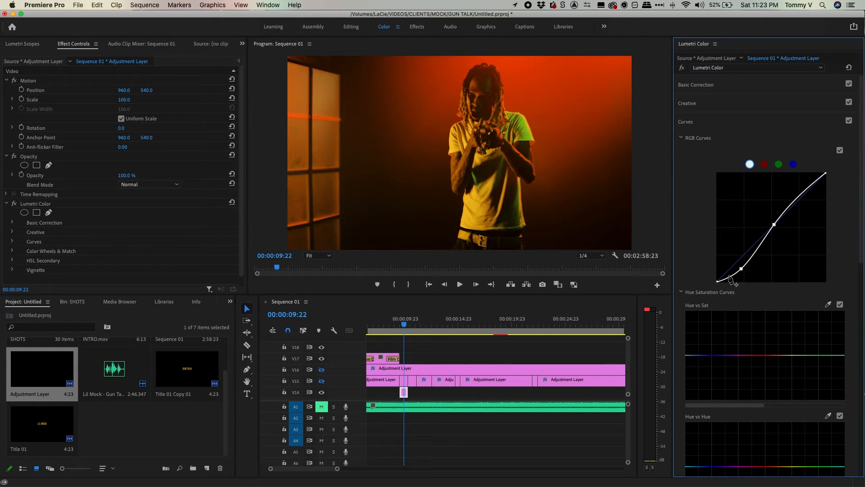
Step: Compare the grades by toggling the output of tracks V14 and V15, leaving V14 shown and V15 hidden
click(321, 392)
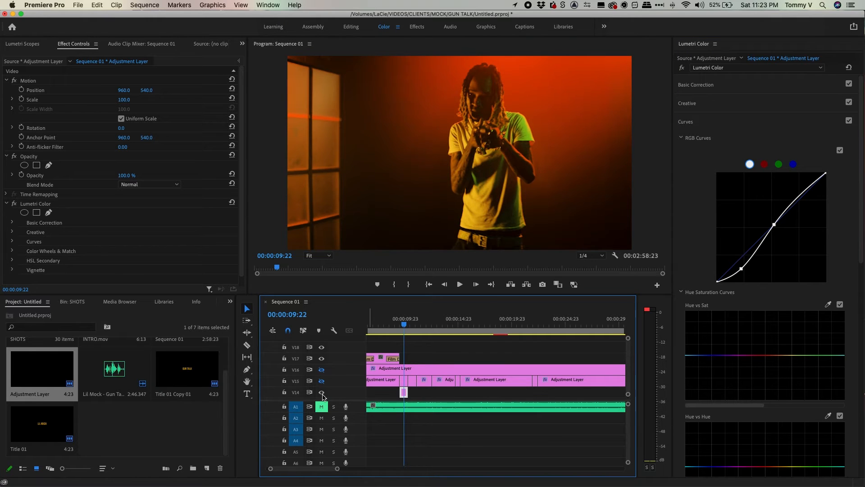
click(321, 381)
click(321, 381)
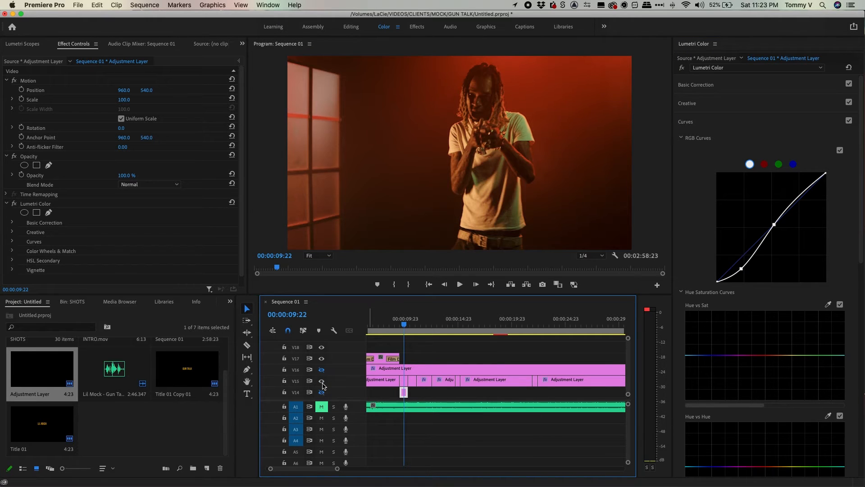
click(321, 392)
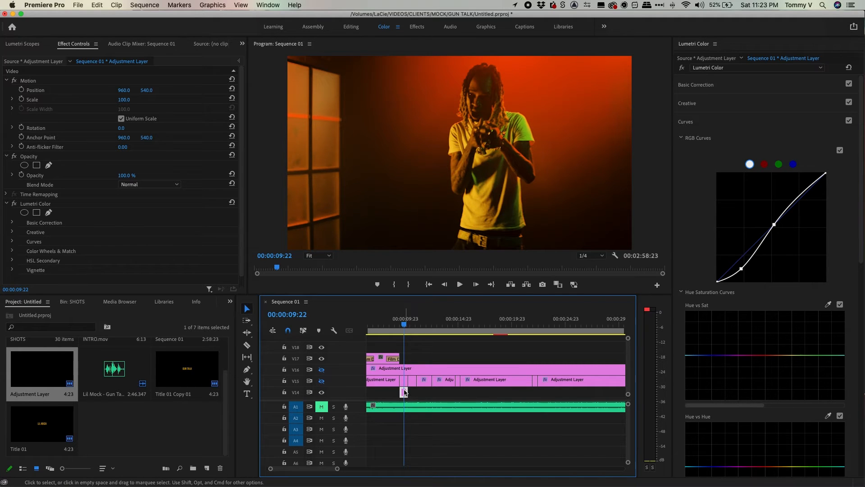
Step: Raise the shadow point of the V14 layer's RGB curve to make a gentler S-curve
click(741, 269)
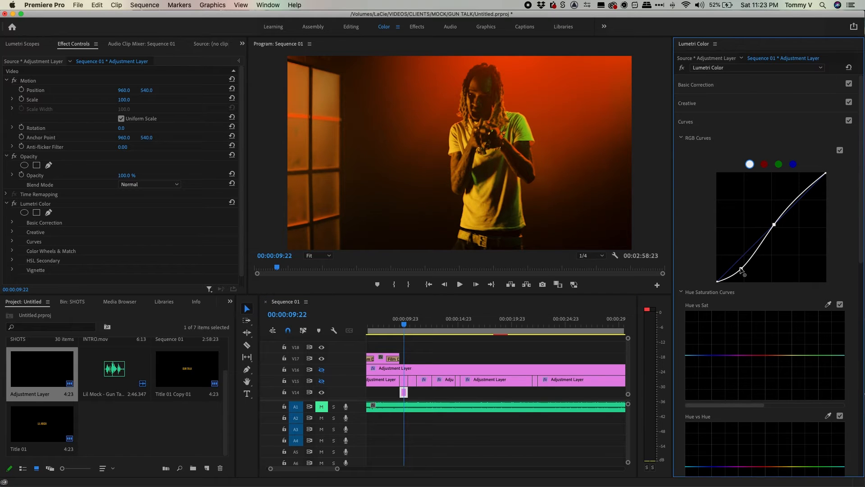
drag(740, 267, 736, 262)
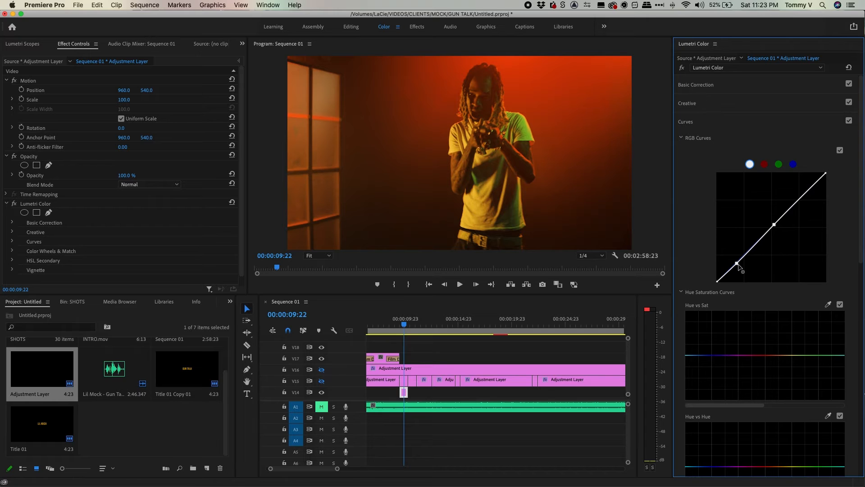
drag(738, 263, 739, 265)
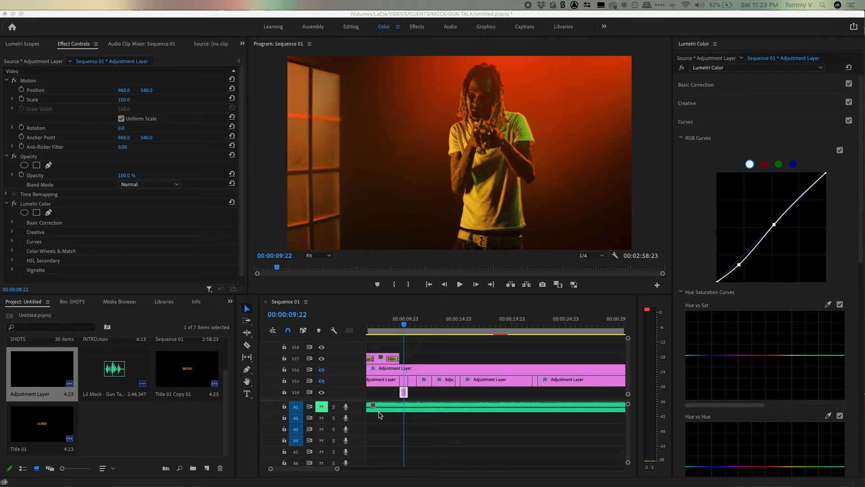
click(402, 383)
click(402, 383)
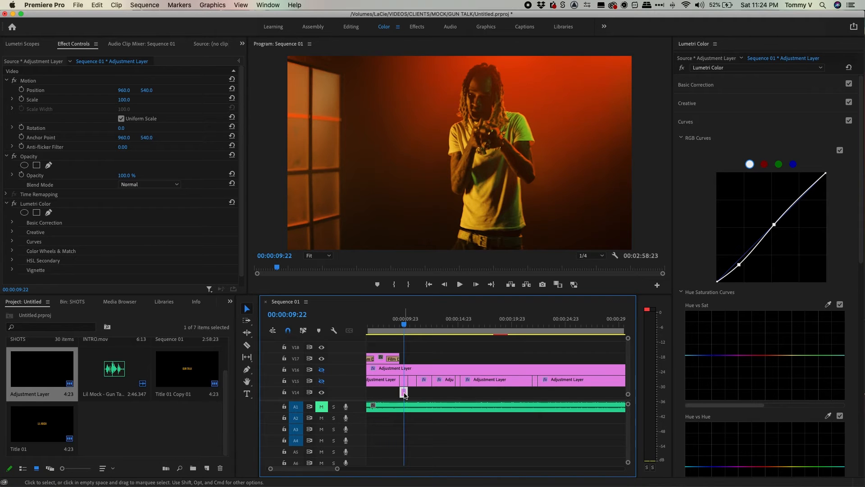
Step: Select the adjustment layer on V16 and start browsing for a custom LUT file for its Creative look
click(705, 127)
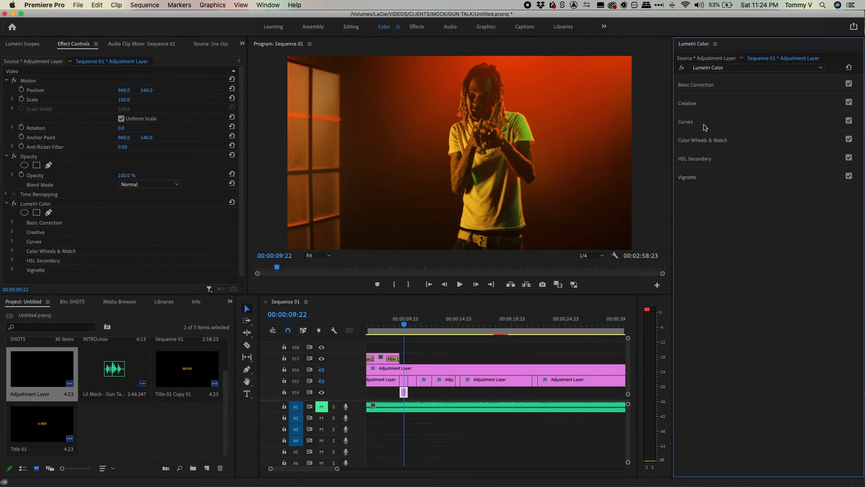
click(711, 104)
click(711, 104)
click(423, 371)
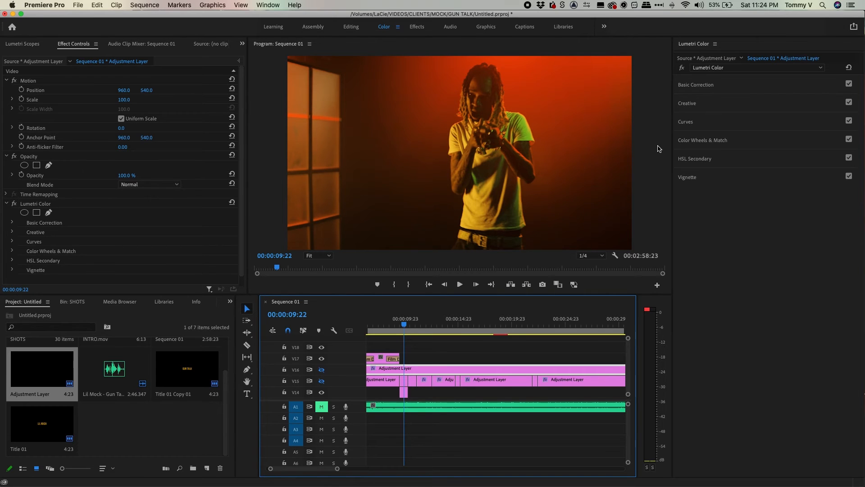
click(324, 371)
click(713, 105)
click(727, 117)
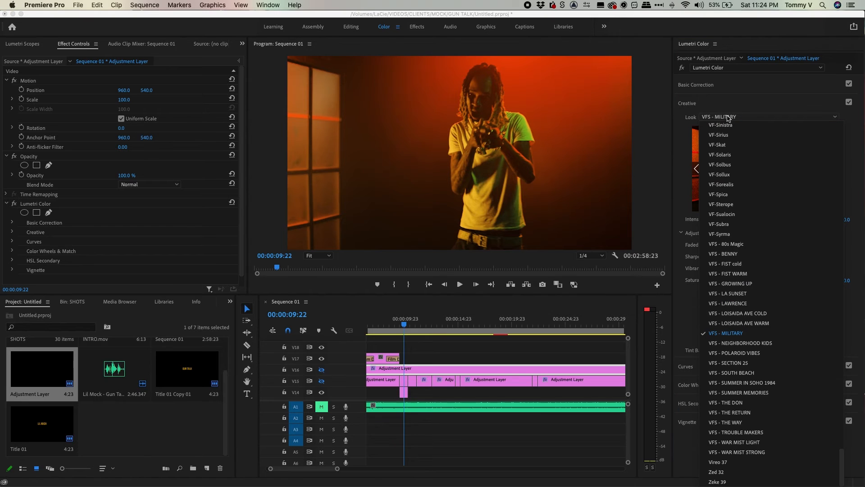
scroll(728, 128, up, 20)
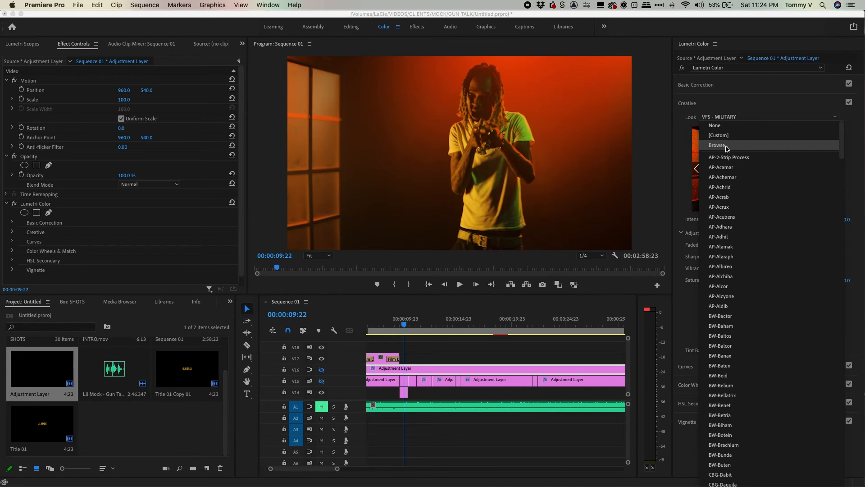
click(726, 146)
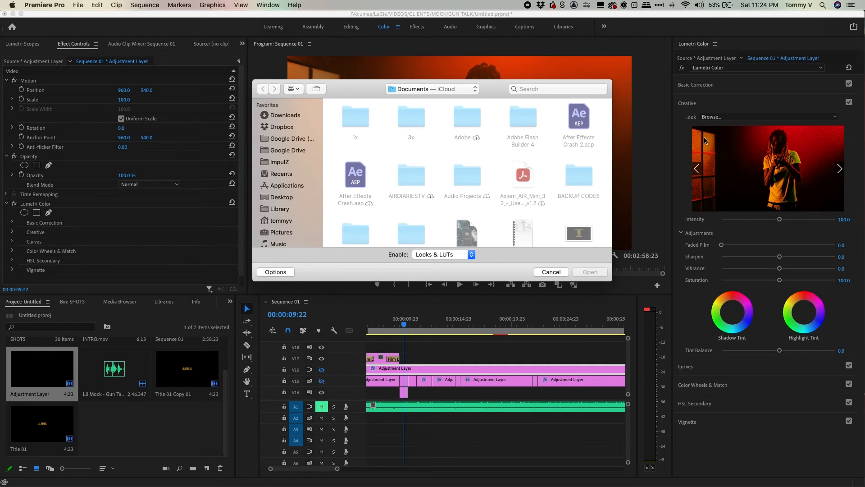
Step: On the LaCie drive, open the REC 709 folder inside LUT STORE's VINTAGE FILMS SUNNY EDITION
scroll(275, 207, down, 10)
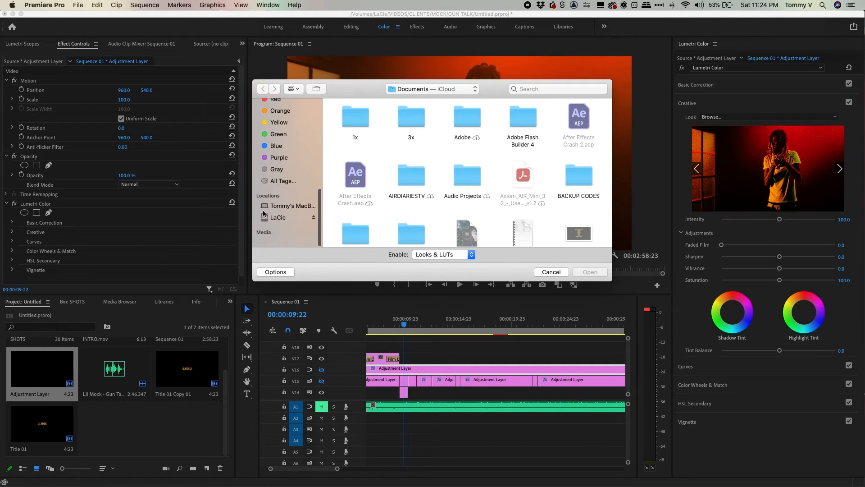
click(277, 228)
scroll(391, 208, down, 10)
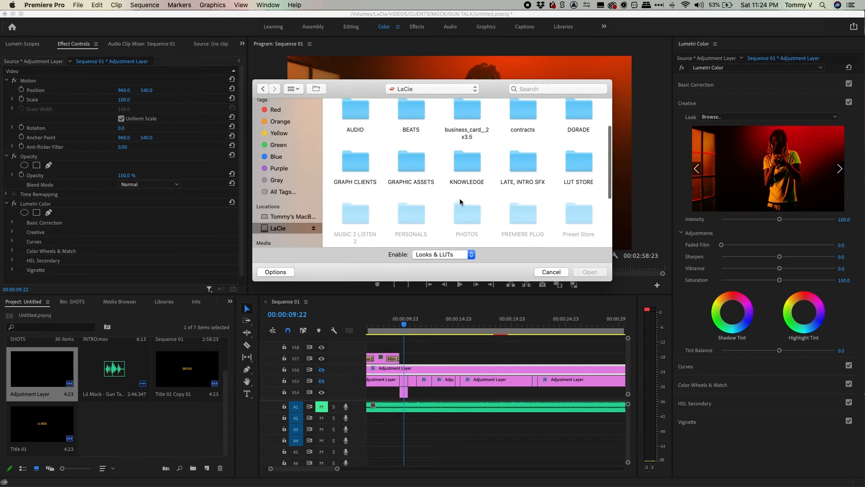
scroll(410, 215, up, 5)
click(570, 155)
double_click(570, 155)
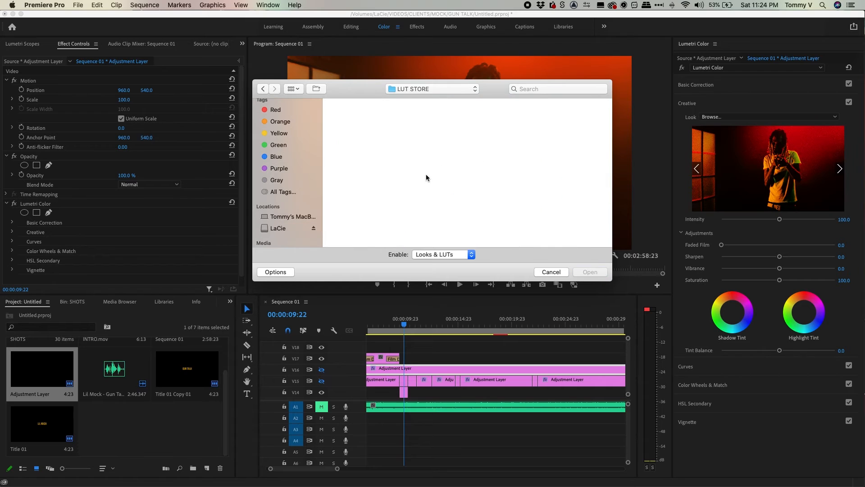
scroll(428, 185, down, 5)
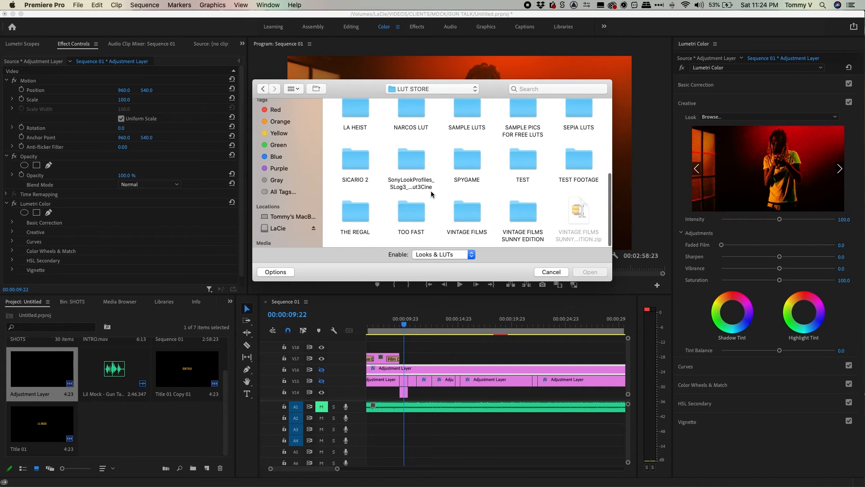
double_click(524, 216)
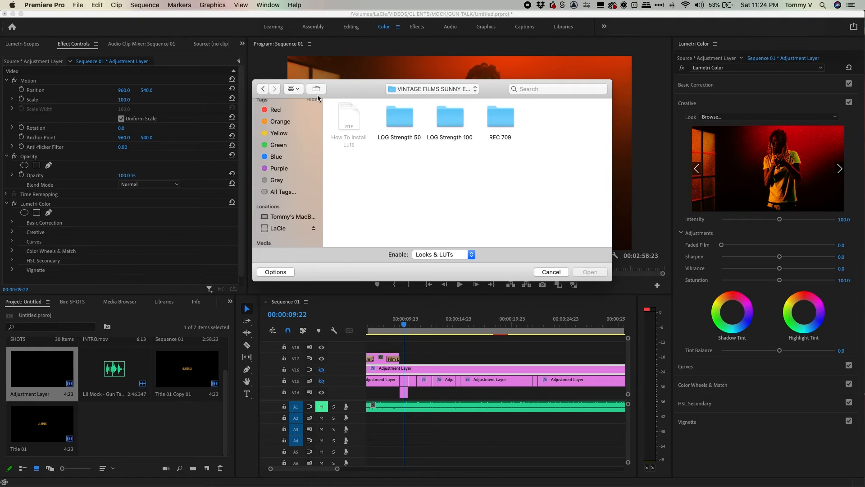
click(511, 118)
double_click(511, 118)
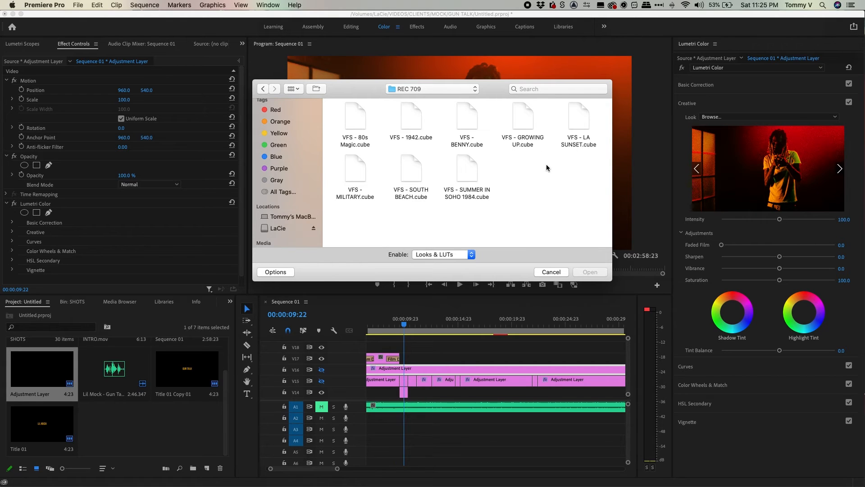
Step: Load VFS - MILITARY.cube as the V16 layer's Creative look, turn on the V16 track output and move the playhead to 00:00:10:02
drag(501, 92, 560, 230)
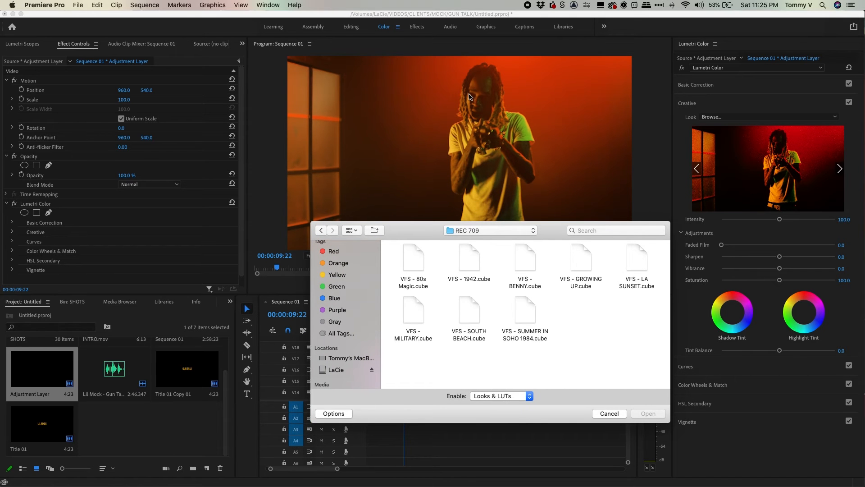
drag(549, 230, 494, 128)
double_click(349, 213)
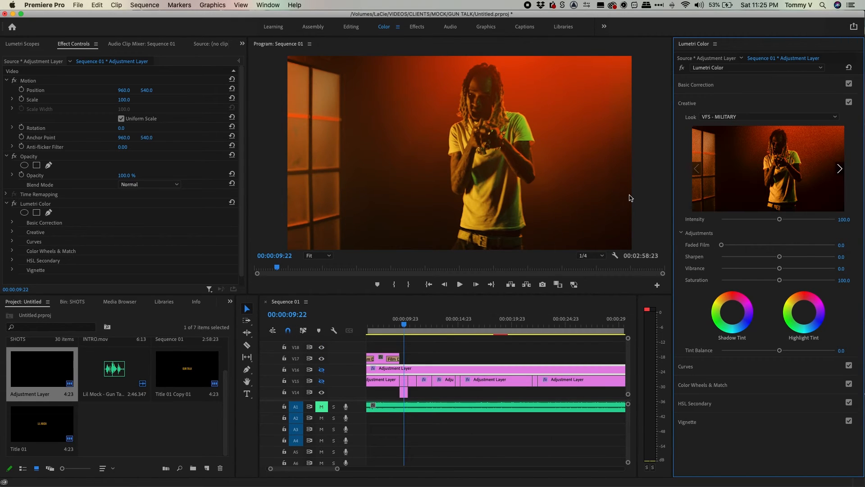
click(322, 370)
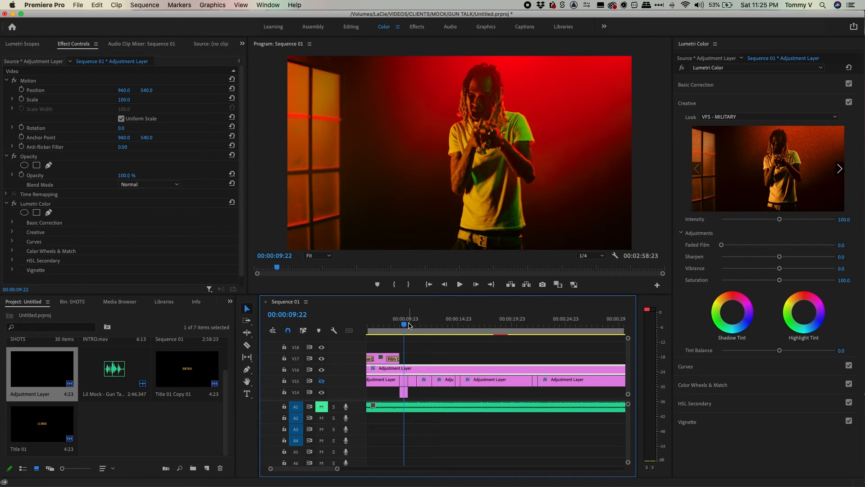
drag(406, 323, 405, 324)
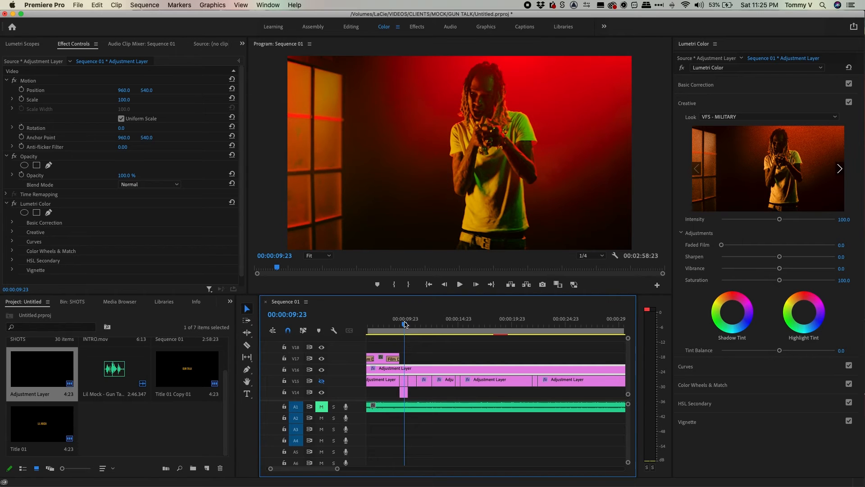
drag(404, 324, 406, 323)
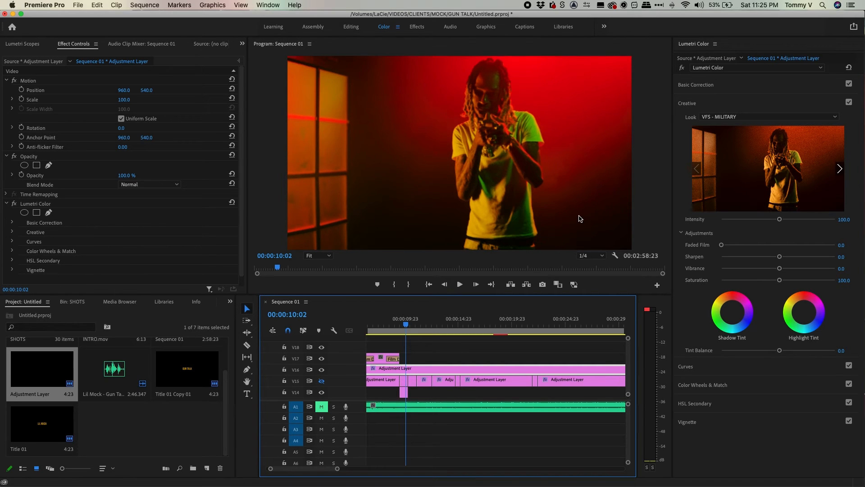
Step: Raise Shadows to -42.3 in the Lumetri Basic Correction of the adjustment layer on V14
click(714, 101)
click(715, 80)
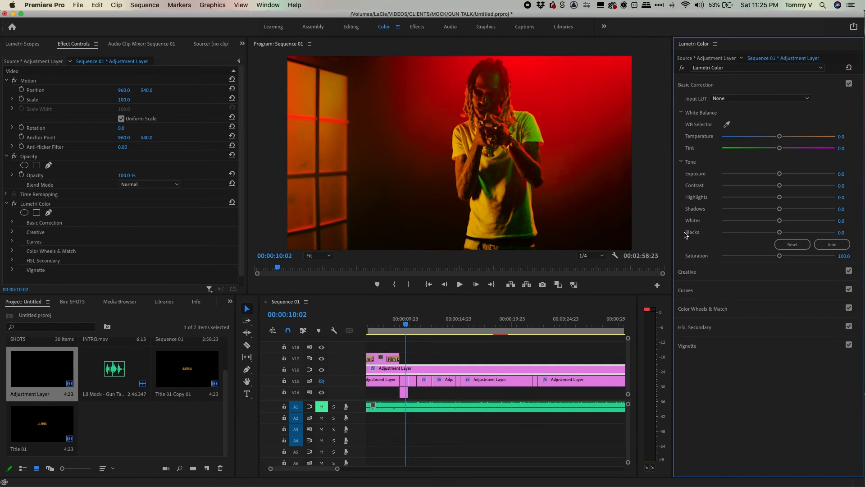
click(403, 391)
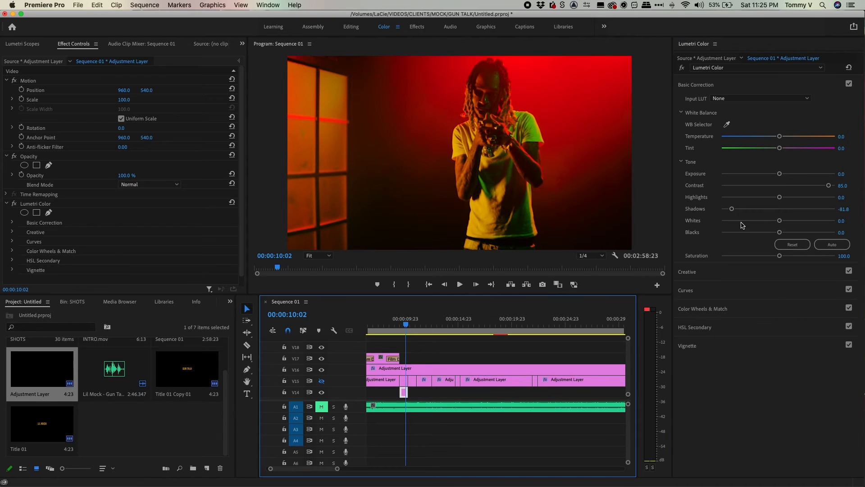
drag(733, 214, 755, 214)
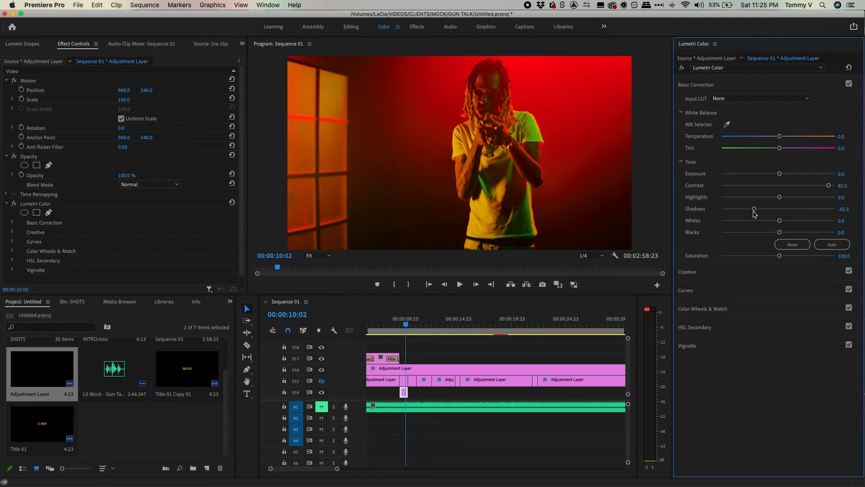
Step: Select the adjustment layer on V16 and try VFS - 1942.cube as its Creative look
click(437, 369)
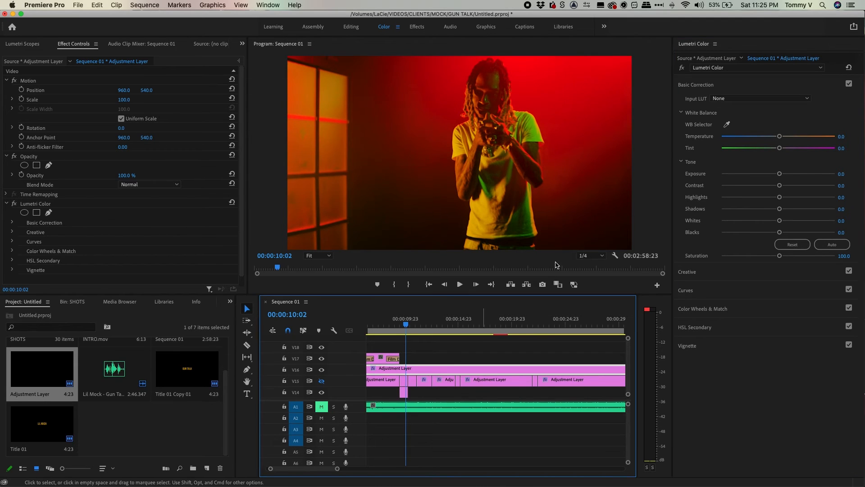
click(696, 85)
click(700, 105)
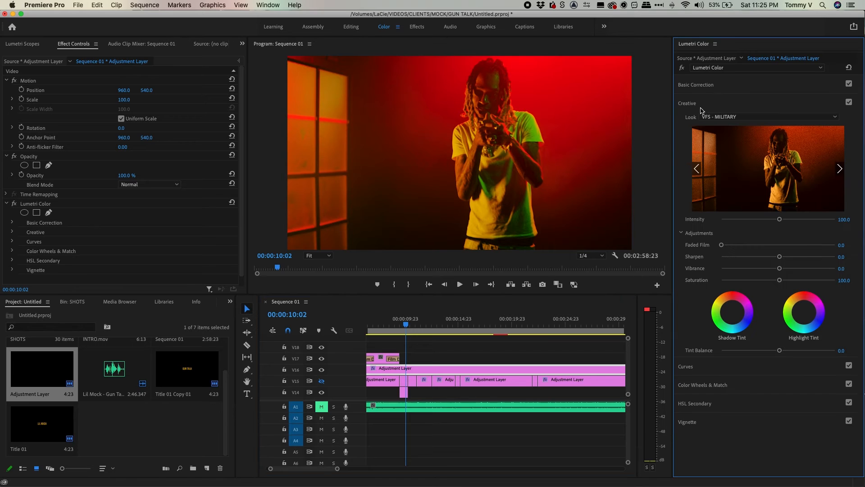
click(714, 118)
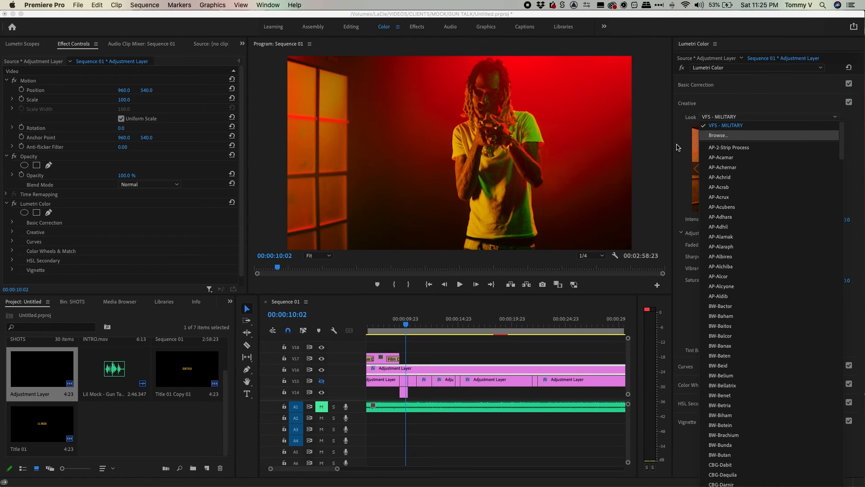
click(718, 135)
click(413, 119)
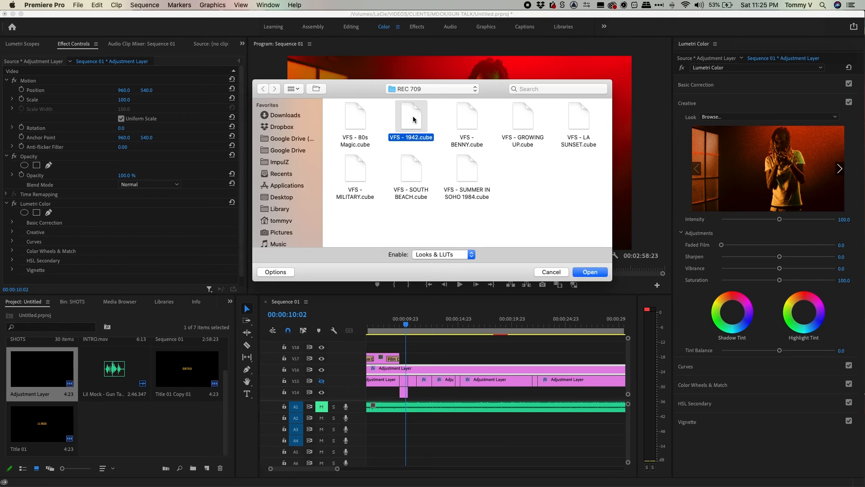
double_click(413, 119)
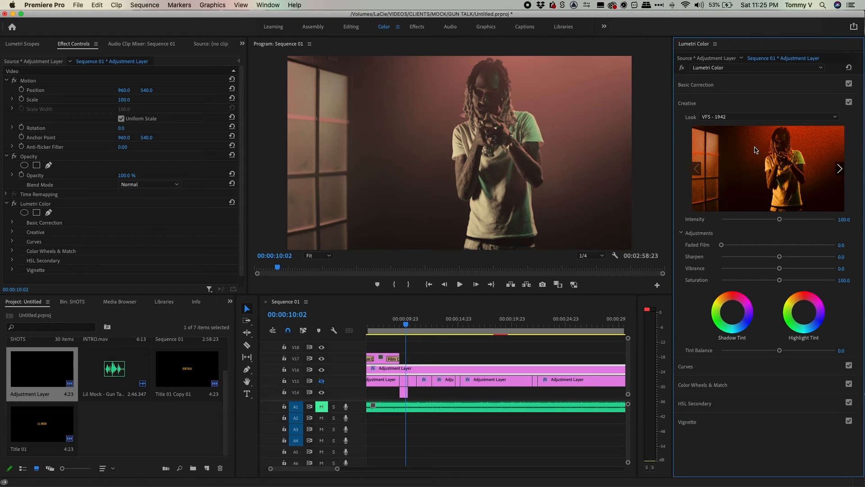
Step: Try the VFS - 80s Magic and VFS - LA SUNSET LUTs as the V16 layer's Creative look
click(749, 118)
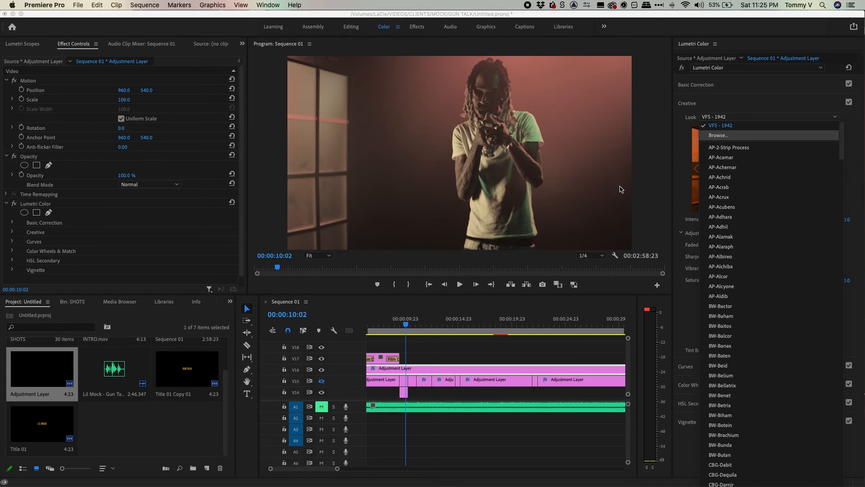
double_click(352, 119)
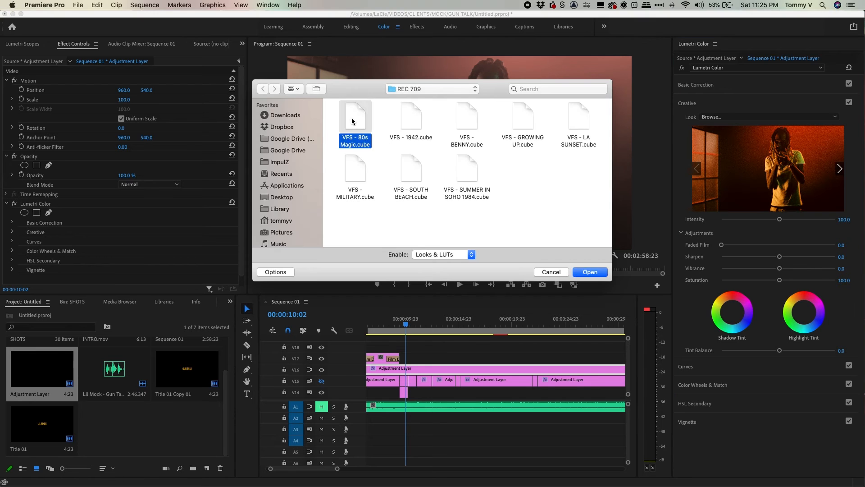
click(739, 118)
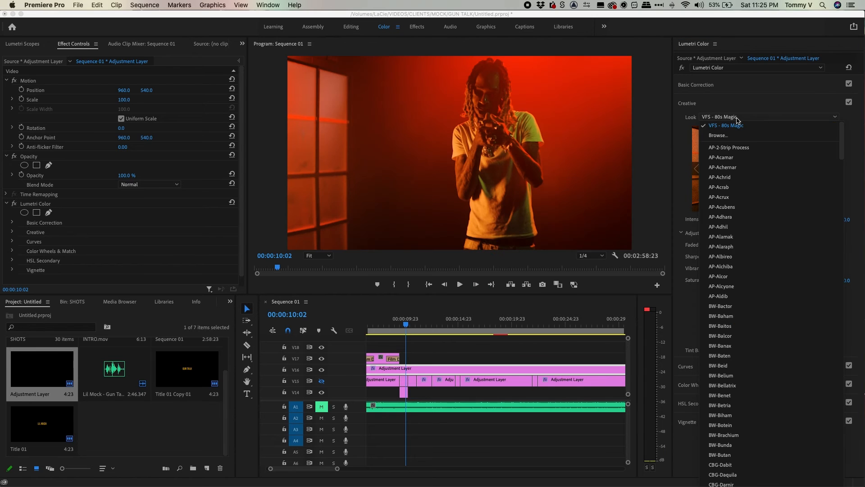
click(718, 136)
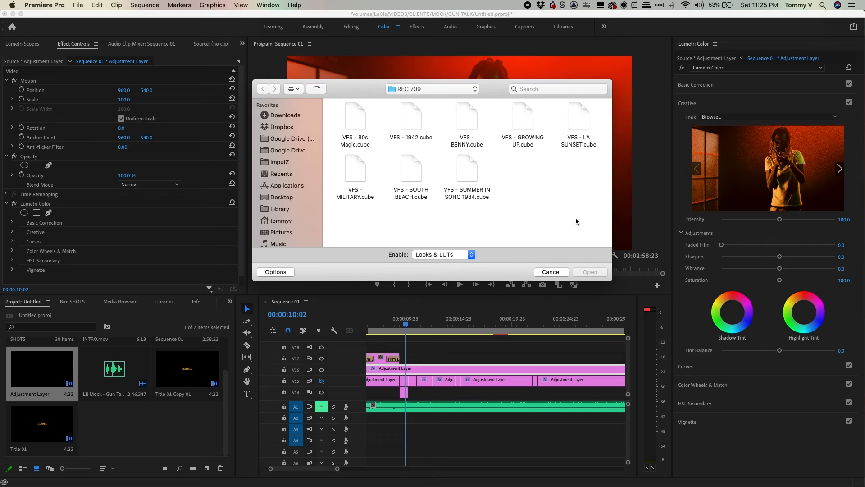
double_click(569, 118)
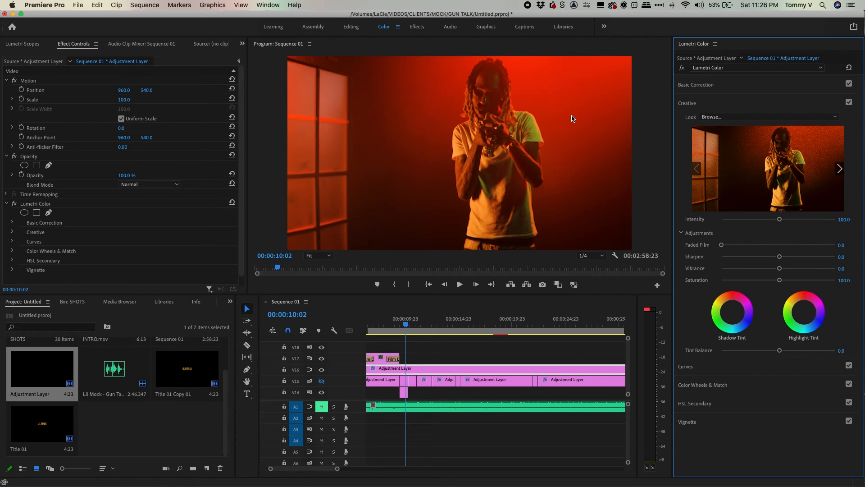
Step: Switch the V16 layer's Creative look back to the VFS - MILITARY LUT
click(732, 118)
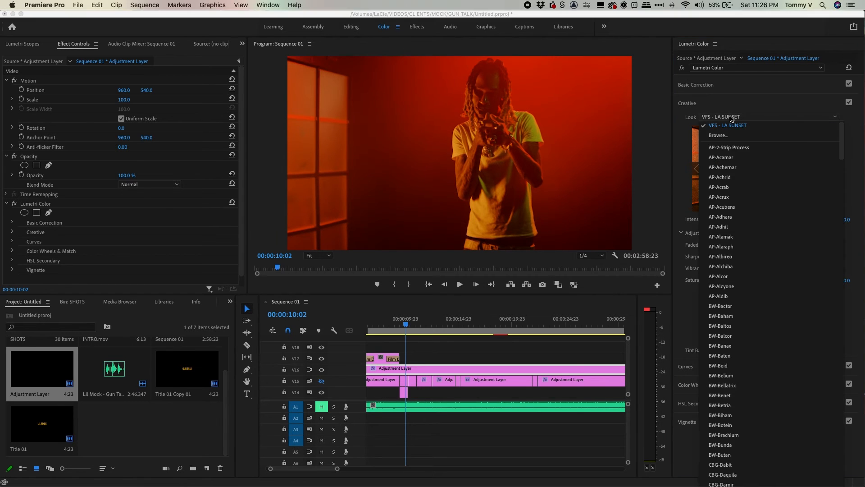
click(736, 138)
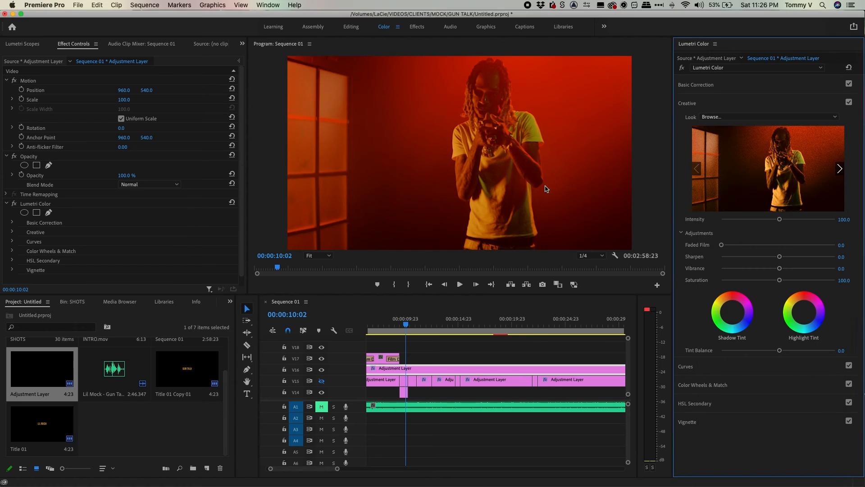
double_click(366, 177)
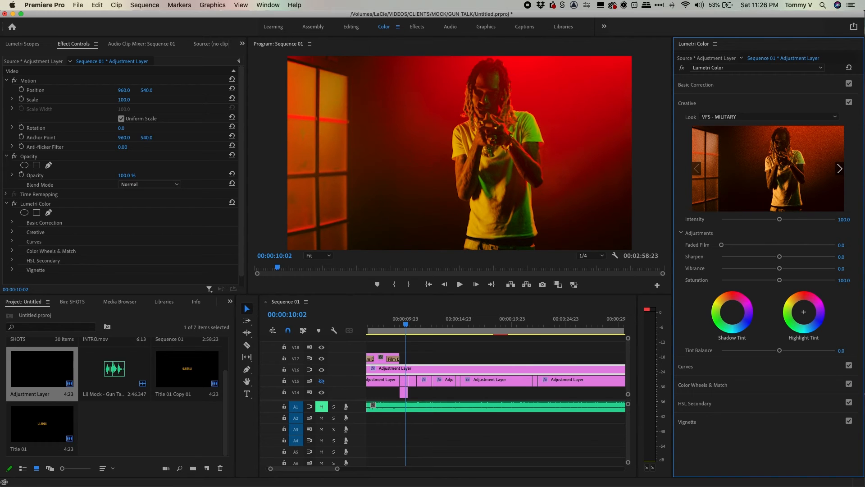
Step: Remove the Lumetri Color effect from the V14 adjustment layer and hide the output of track V16
click(404, 397)
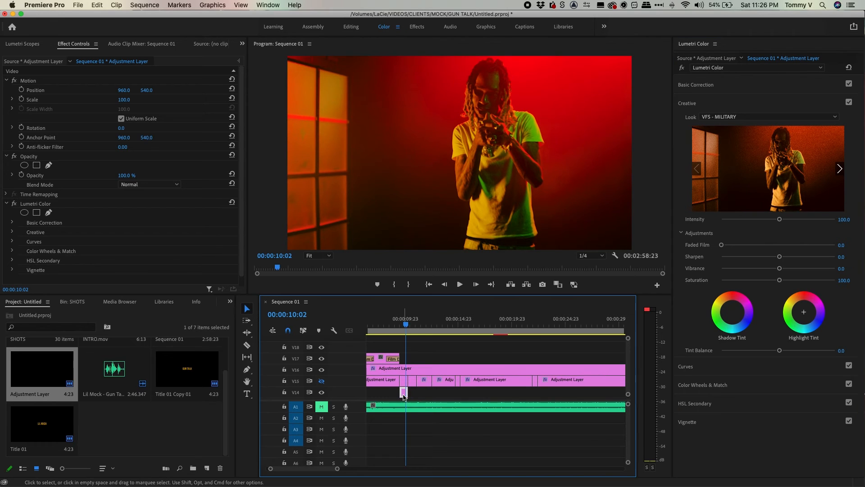
click(37, 204)
key(Delete)
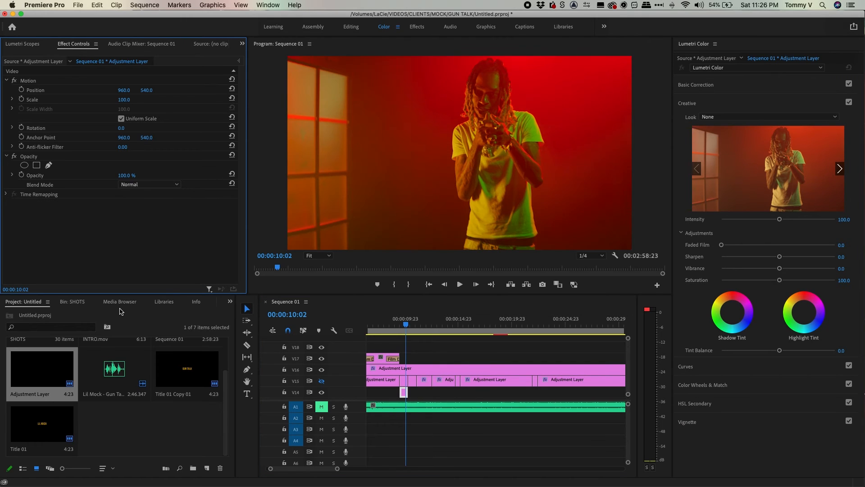
click(322, 374)
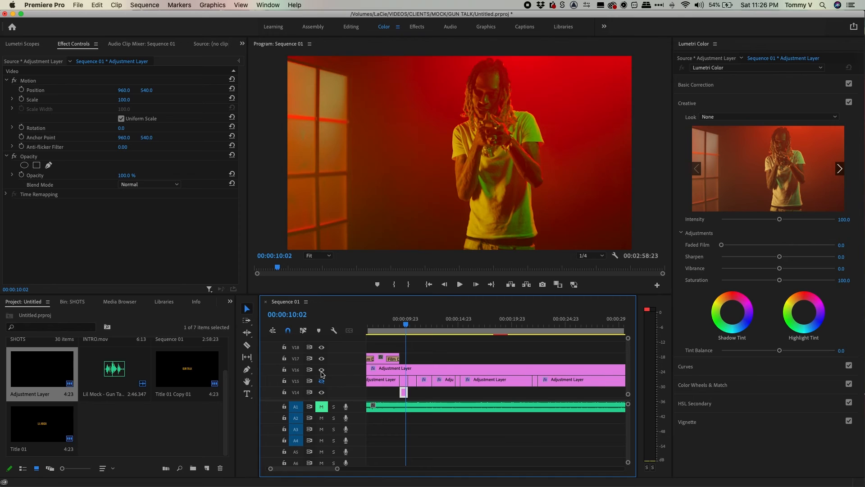
click(322, 370)
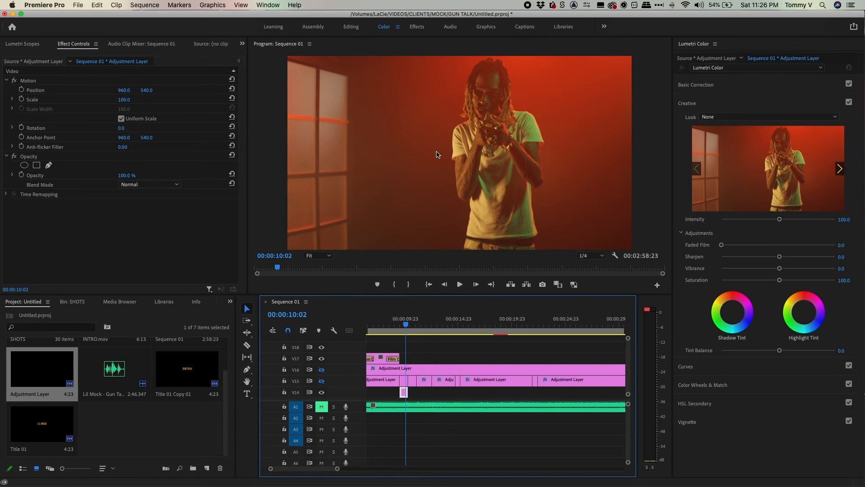
Step: Switch to the Effects workspace, search the effects for "nitrate" and apply FilmConvert Nitrate to the V14 adjustment layer
click(417, 30)
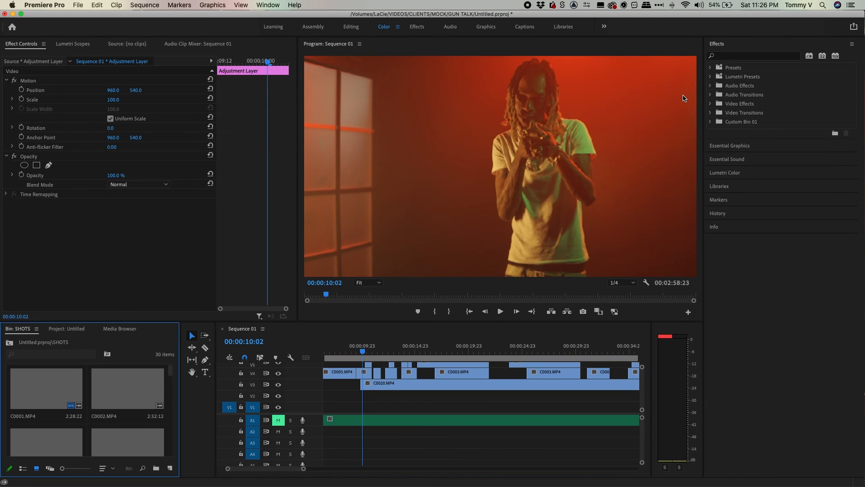
click(735, 57)
text(nitrate)
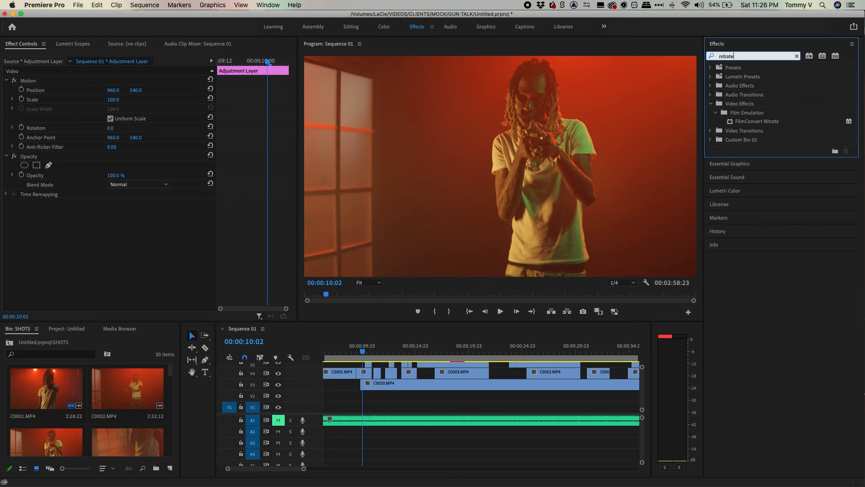
drag(763, 123, 363, 391)
scroll(375, 383, down, 2)
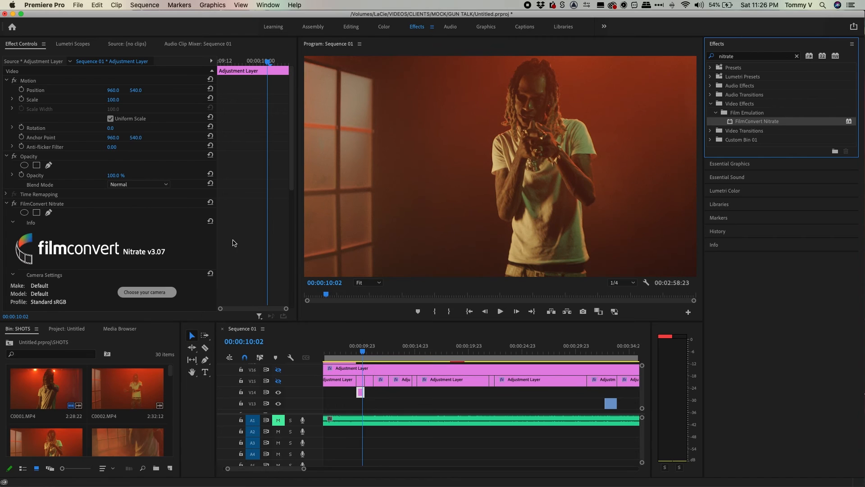
Step: Set FilmConvert Nitrate's camera to Sony, A7 mk3 with the HLG3 profile, and lower its Exposure to -1.32
scroll(238, 256, down, 5)
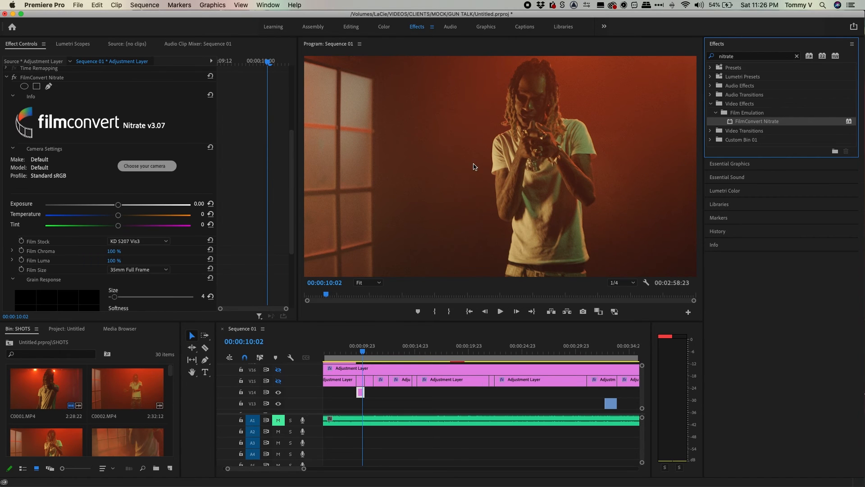
click(144, 165)
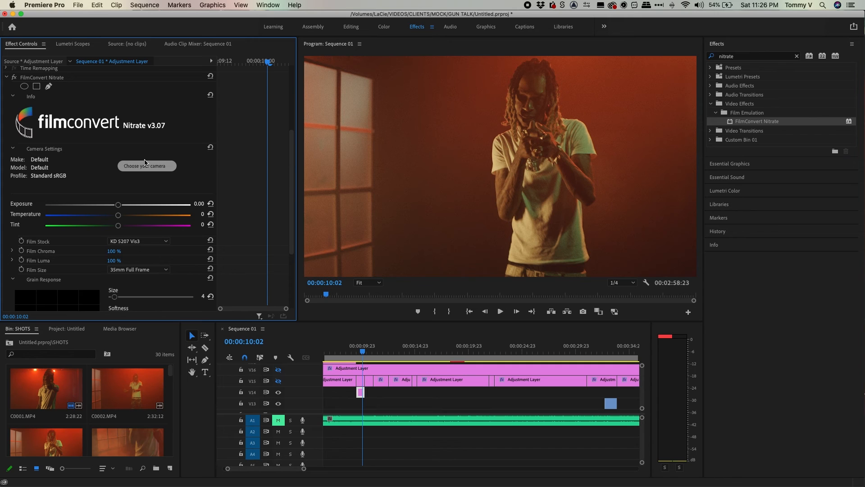
click(363, 147)
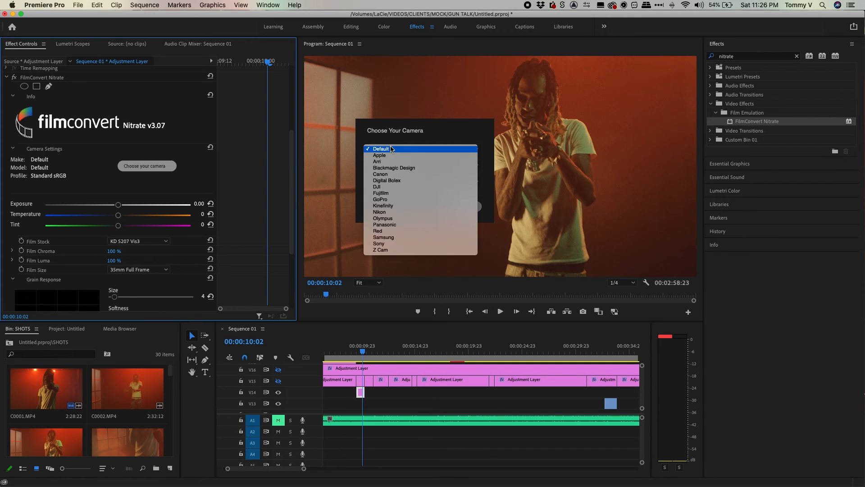
click(392, 246)
click(416, 170)
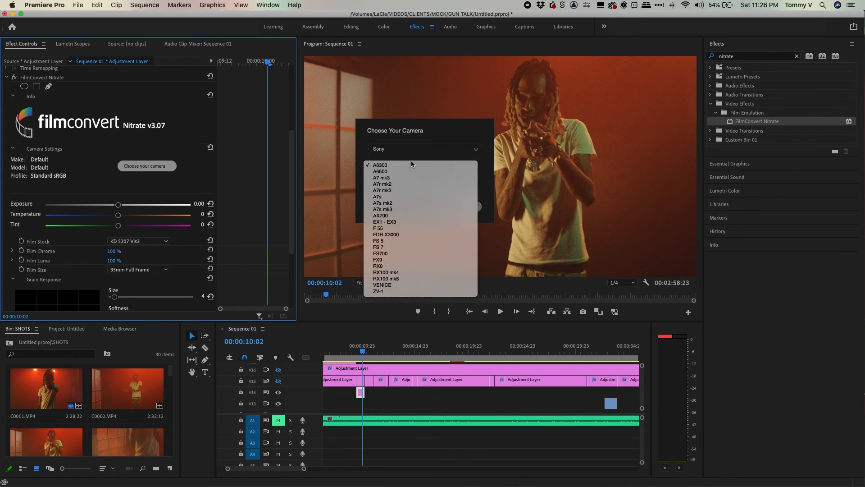
click(404, 181)
click(405, 181)
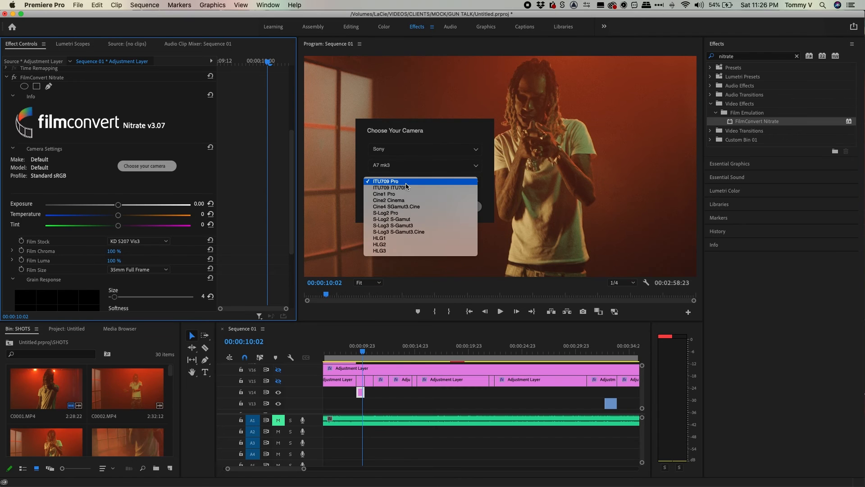
click(408, 252)
click(477, 208)
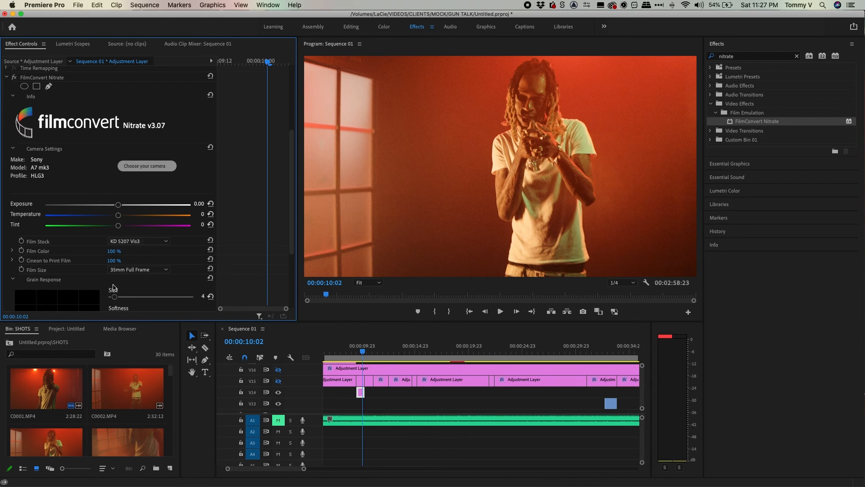
drag(118, 205, 95, 207)
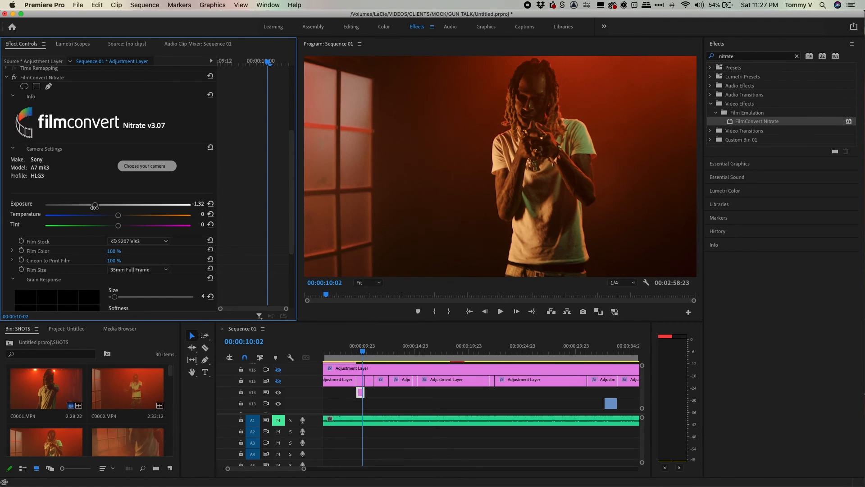
Step: Expand FilmConvert Nitrate's Color Correction settings on the V14 adjustment layer and turn the output of track V16 back on
click(361, 391)
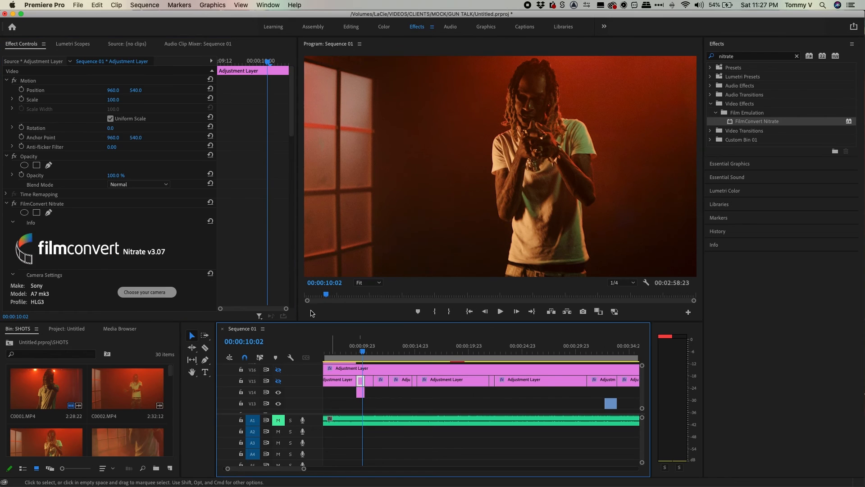
scroll(229, 265, down, 5)
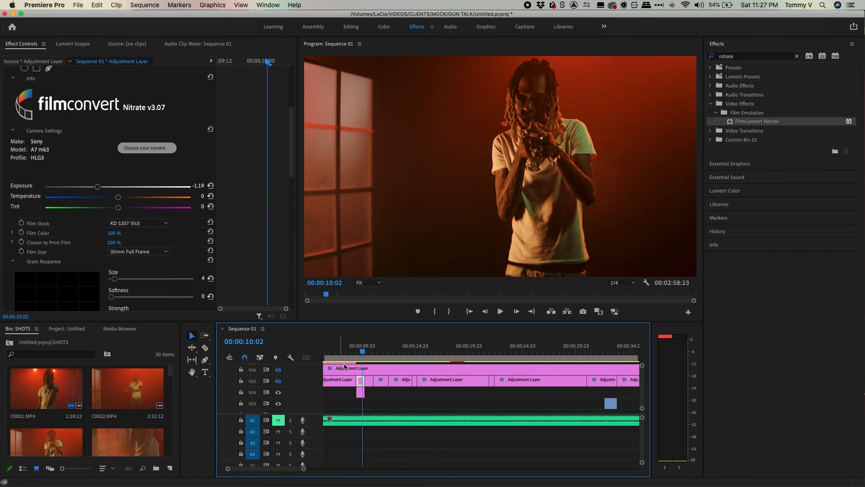
click(360, 392)
scroll(270, 262, down, 8)
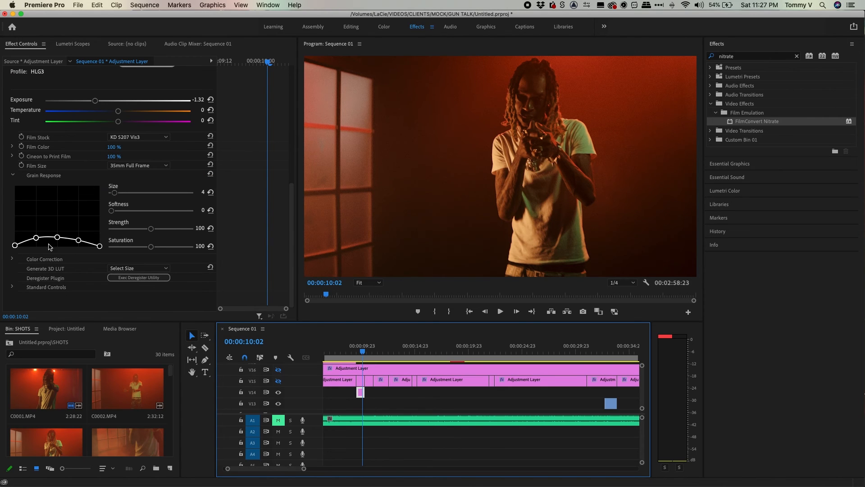
click(12, 260)
scroll(75, 289, down, 10)
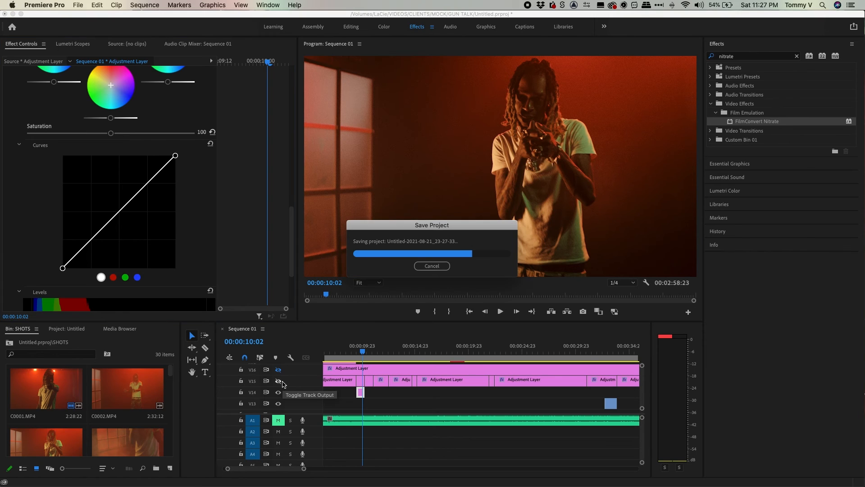
click(279, 372)
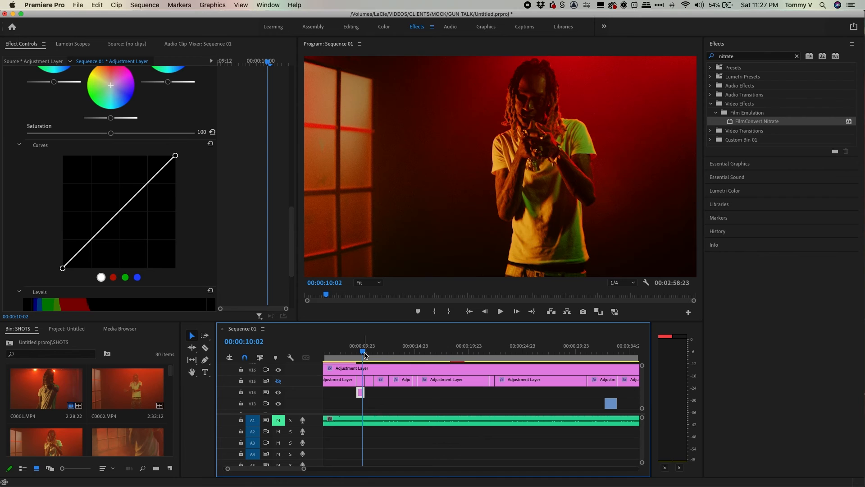
Step: Add a shadow point and a midtone point to the V14 layer's FilmConvert Nitrate master curve, pulling the shadows slightly down
click(349, 368)
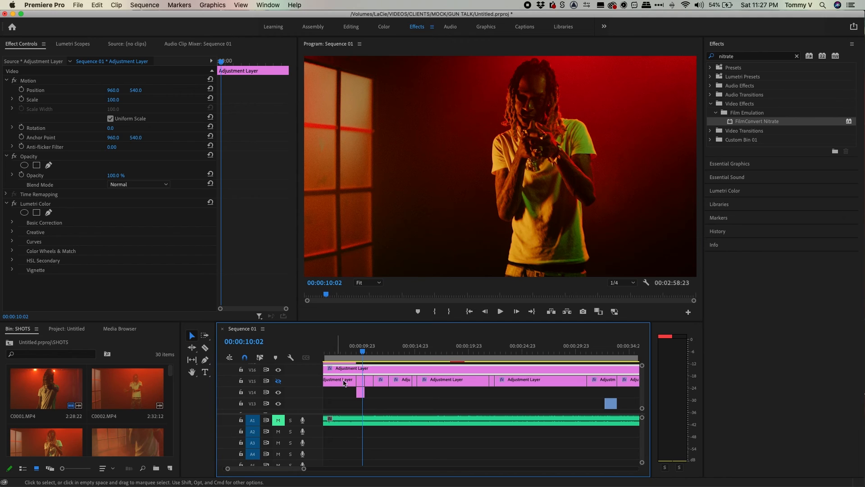
click(360, 393)
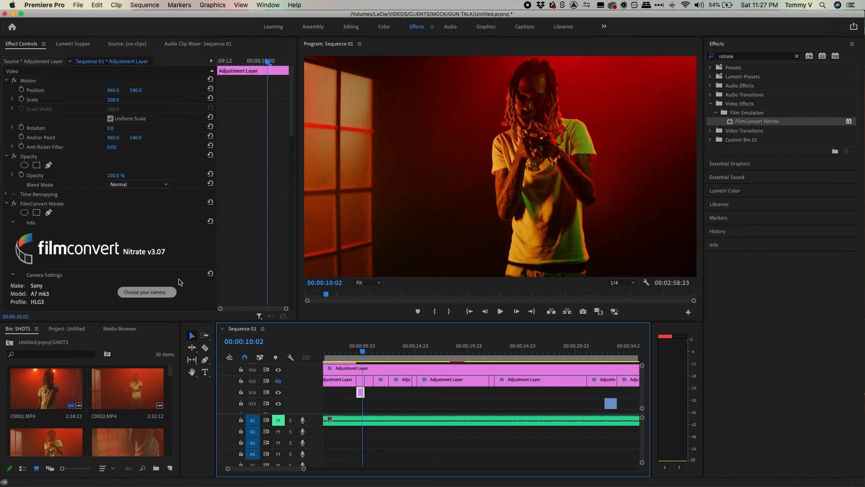
scroll(91, 274, down, 15)
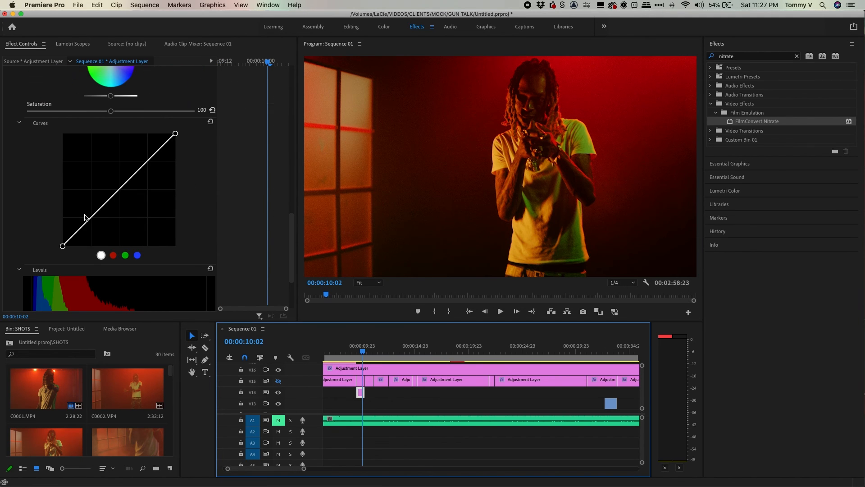
click(81, 227)
click(125, 183)
drag(81, 228, 85, 231)
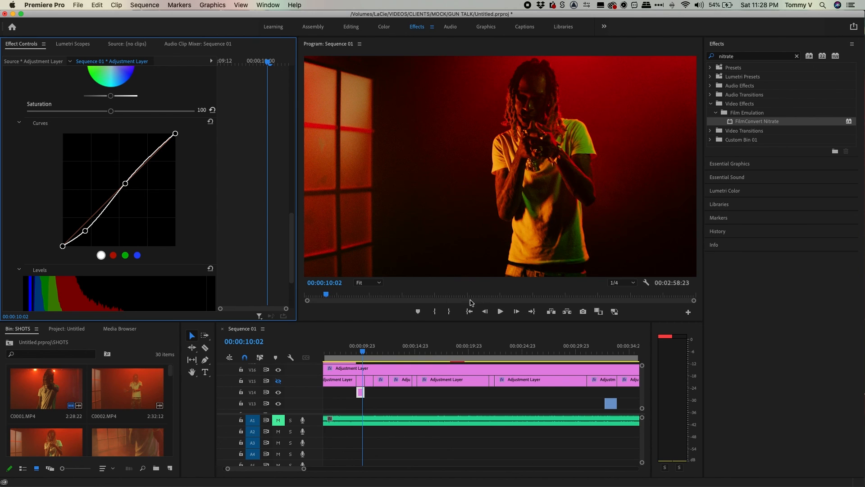
Step: Play back and scrub the shot under the V14 adjustment layer from about 00:00:09:13 to check the grade in motion
click(356, 345)
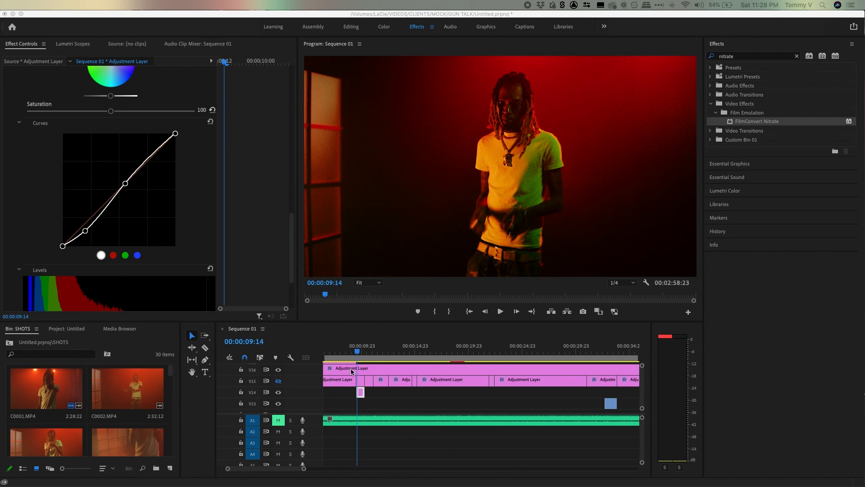
click(359, 352)
drag(360, 354, 358, 354)
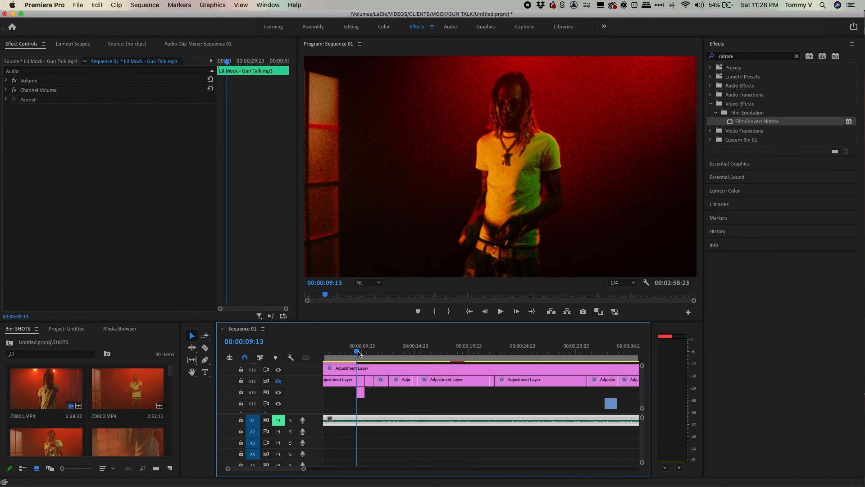
key(space)
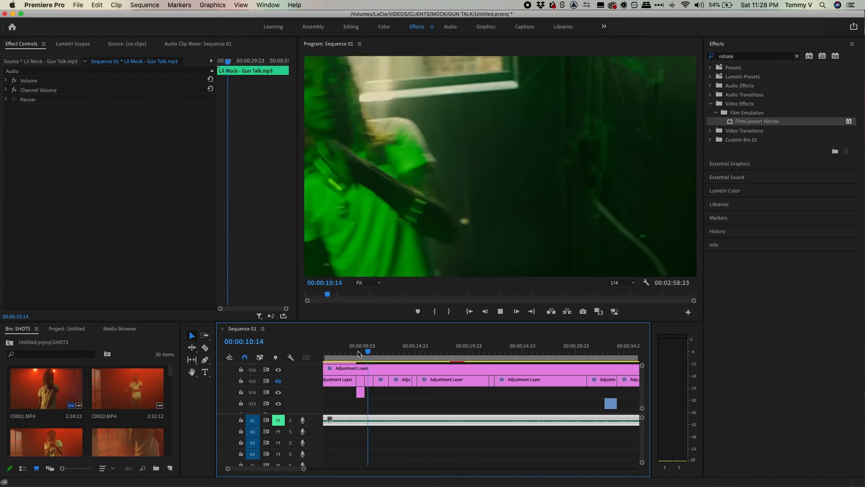
click(359, 354)
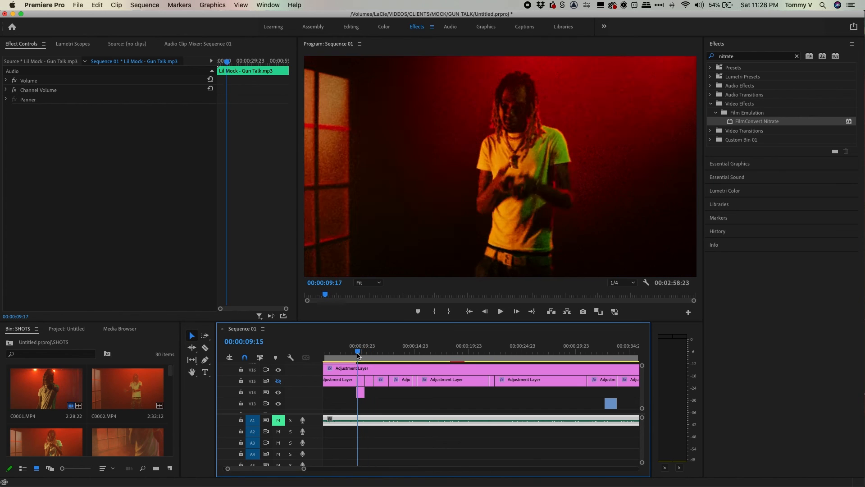
key(space)
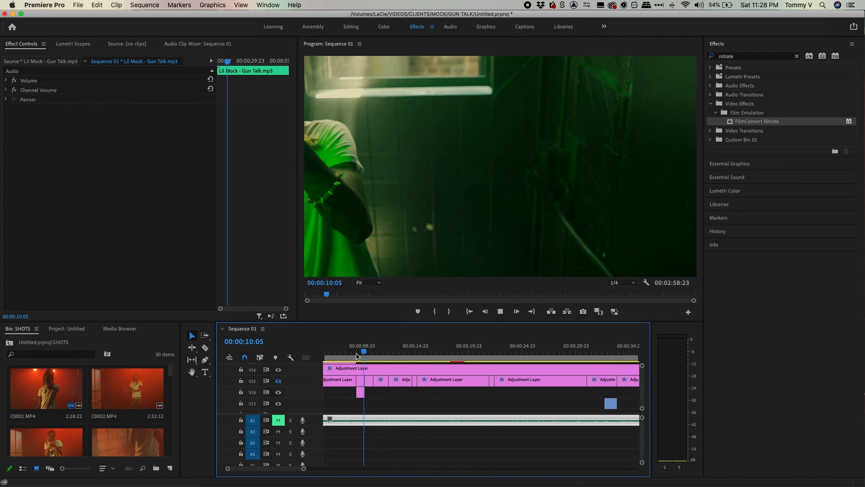
drag(356, 354, 361, 355)
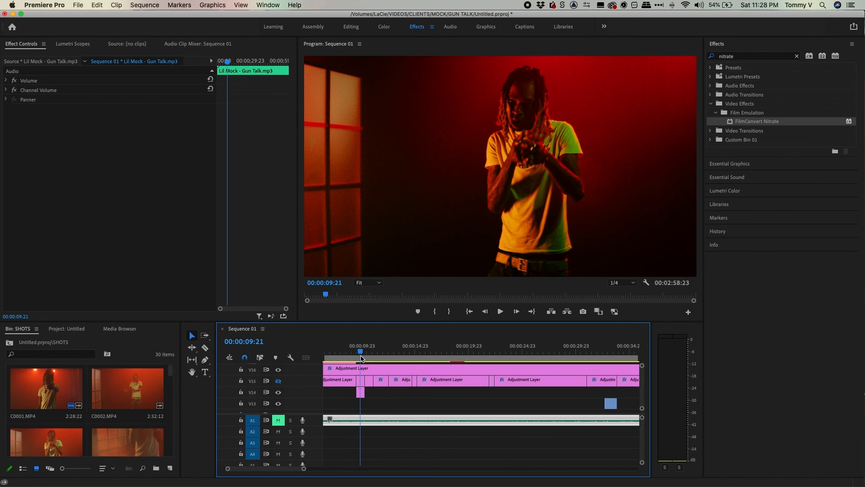
Step: Delete the shadow point from the FilmConvert Nitrate master curve on the V14 adjustment layer, keeping the midtone point
click(361, 382)
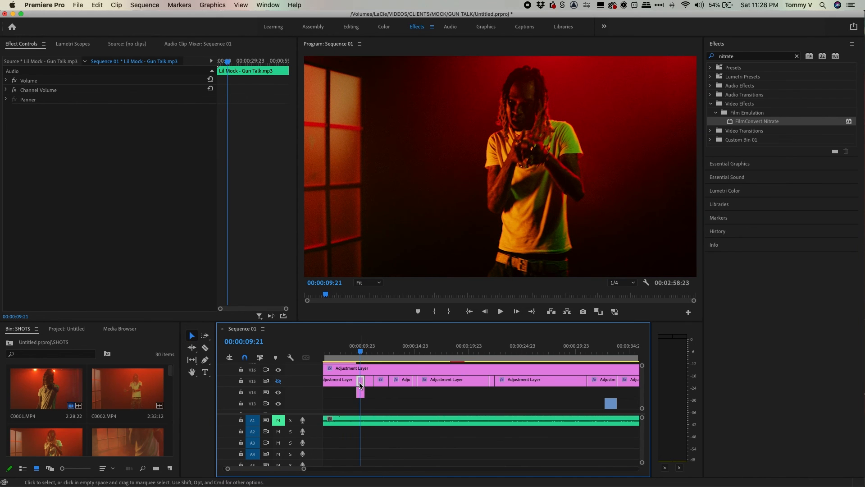
drag(360, 388, 360, 392)
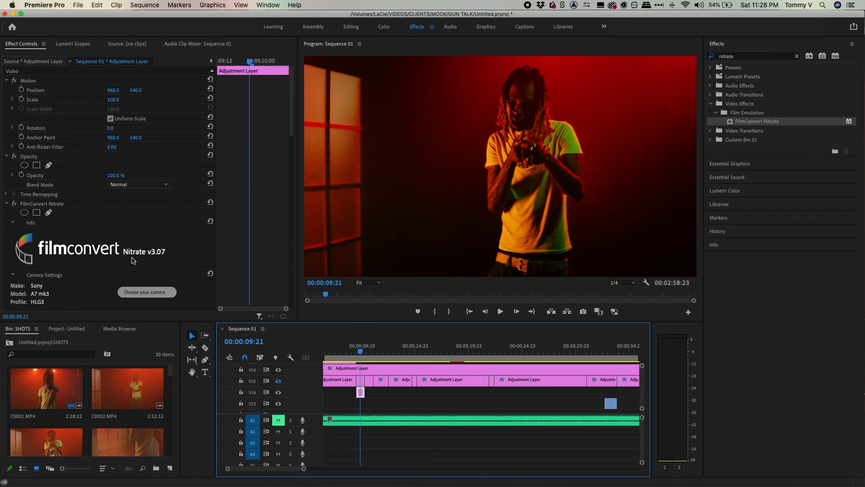
scroll(135, 260, down, 10)
scroll(132, 261, down, 10)
scroll(131, 257, up, 1)
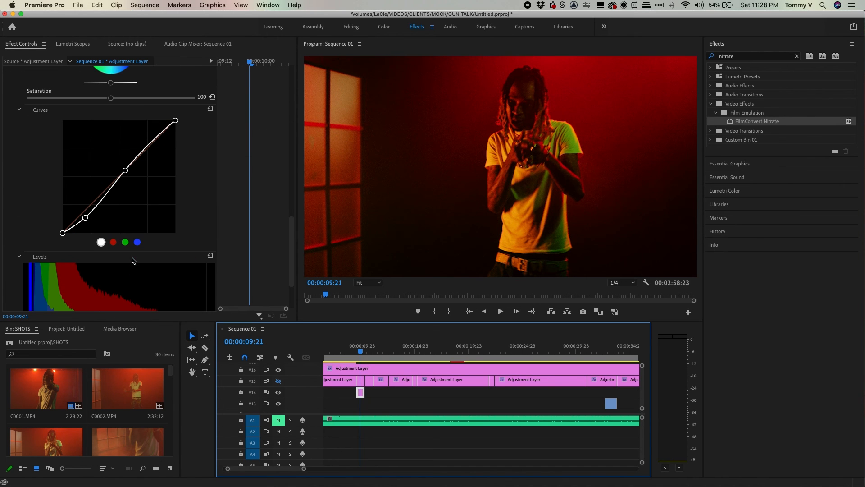
super+click(86, 218)
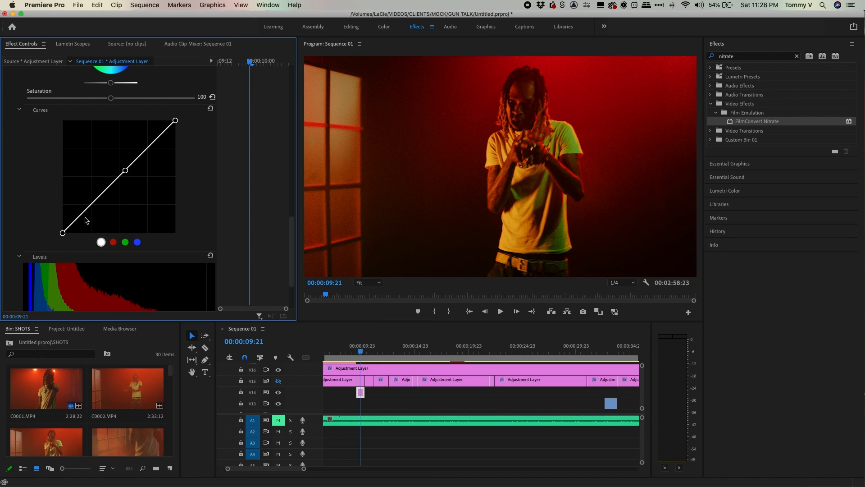